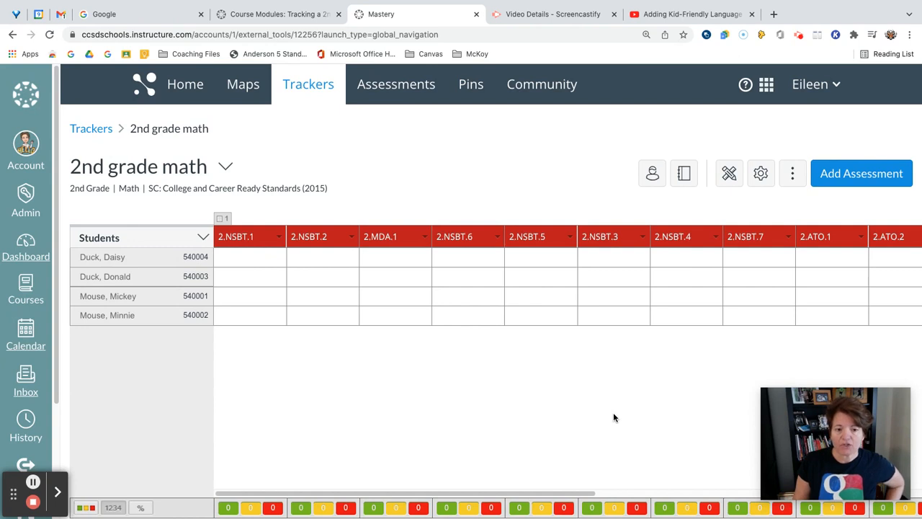
Open the assess view for standard 2.NSBT.2 in the 2nd grade math tracker and start adding an assessment by searching the community.
{"action": "left_click", "coordinate": [306, 237]}
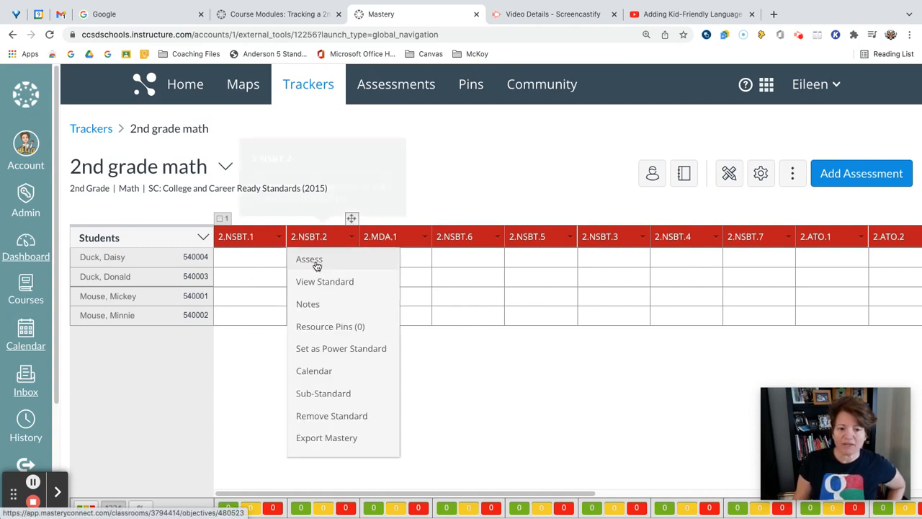
{"action": "mouse_move", "coordinate": [314, 240]}
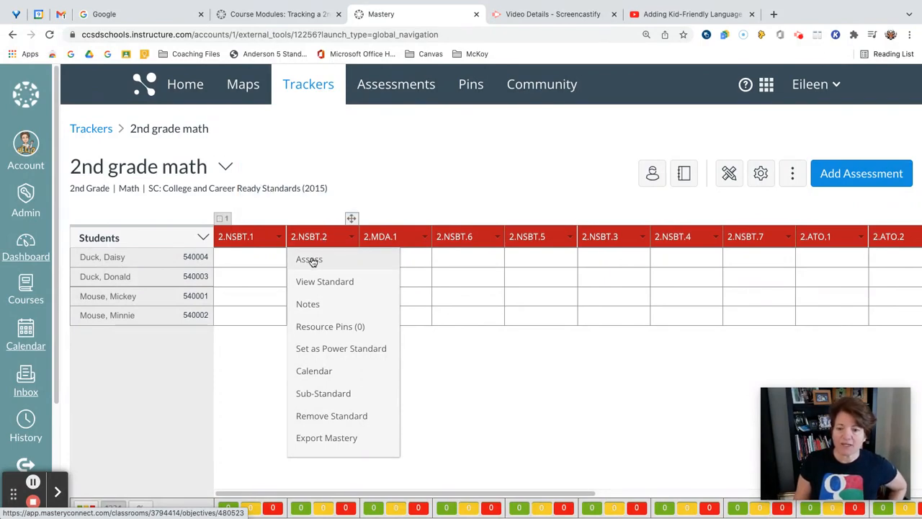
{"action": "left_click", "coordinate": [311, 260]}
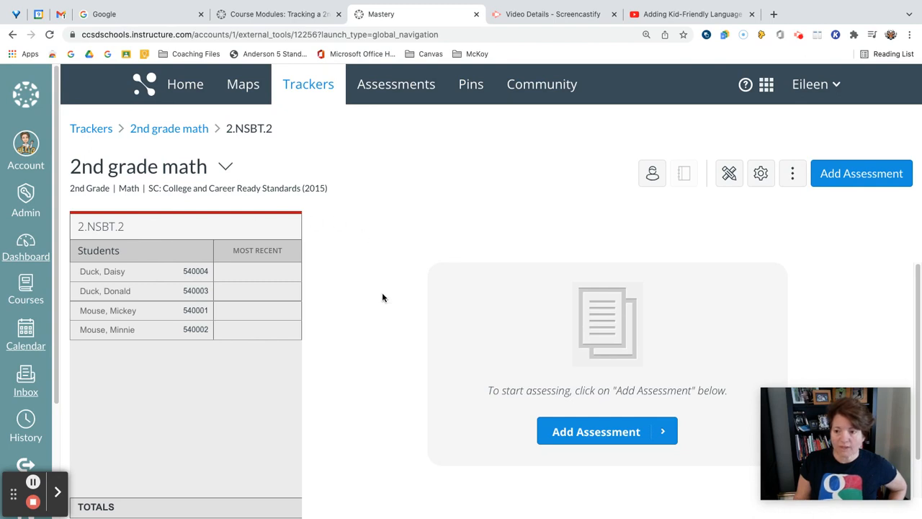
{"action": "left_click", "coordinate": [599, 432]}
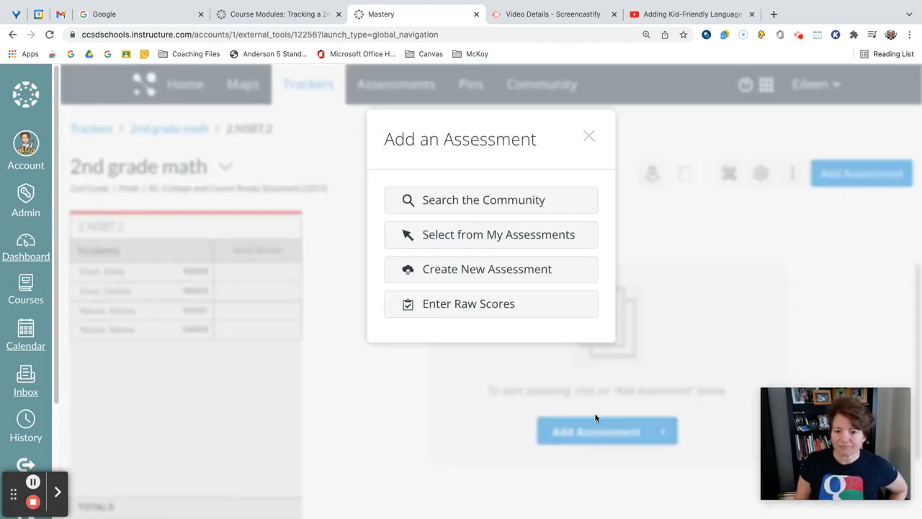
{"action": "left_click", "coordinate": [489, 200]}
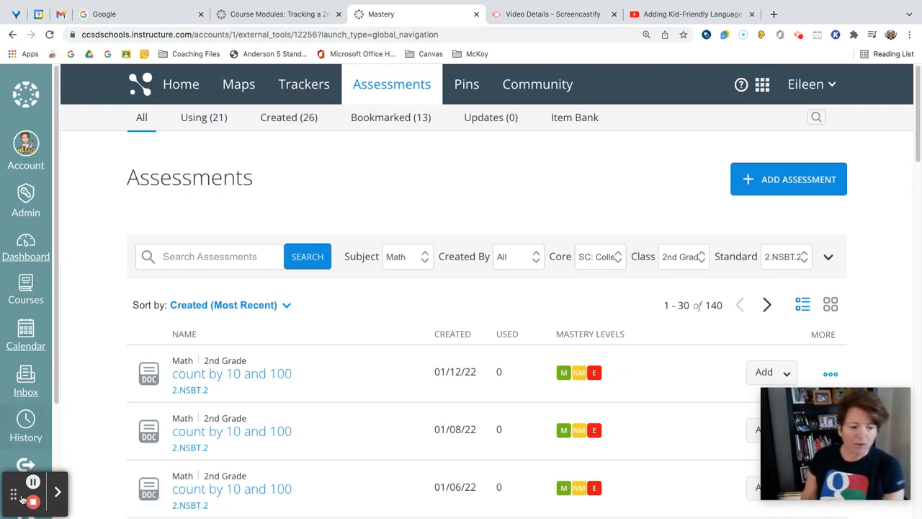
{"action": "left_click", "coordinate": [58, 491]}
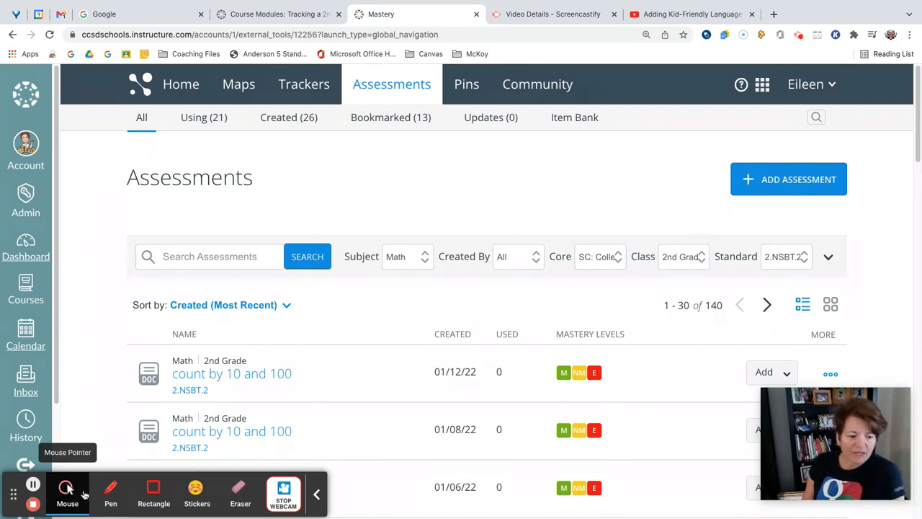
{"action": "left_click", "coordinate": [150, 490]}
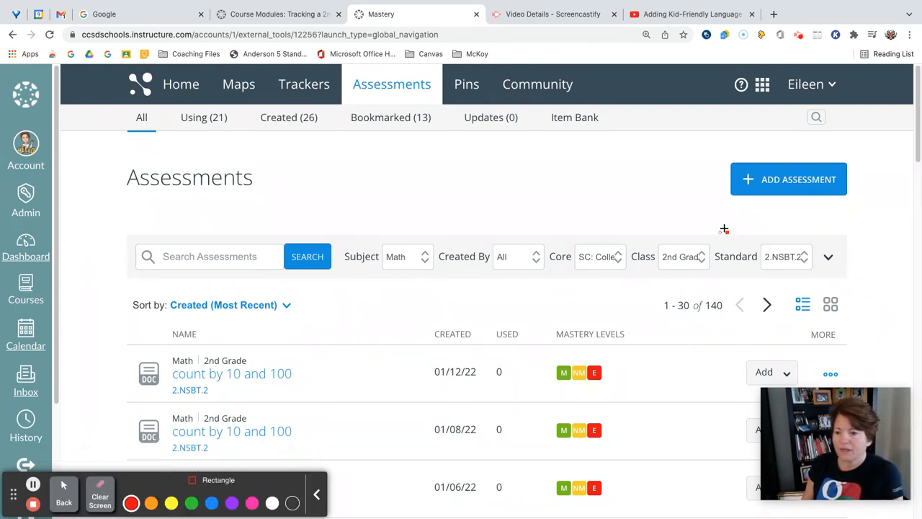
{"action": "left_click_drag", "start_coordinate": [841, 235], "coordinate": [335, 274]}
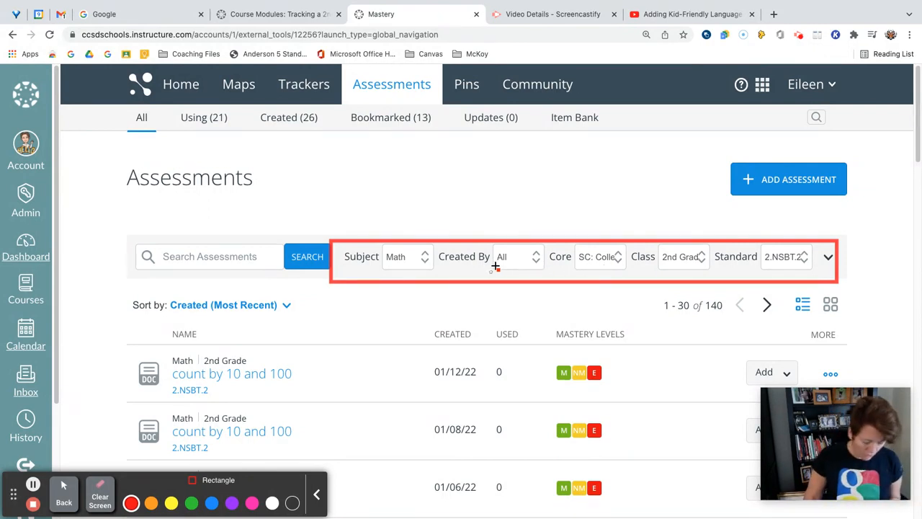
Check the Created By filter options, keep All, and look through the first assessments in the list.
{"action": "left_click", "coordinate": [537, 258]}
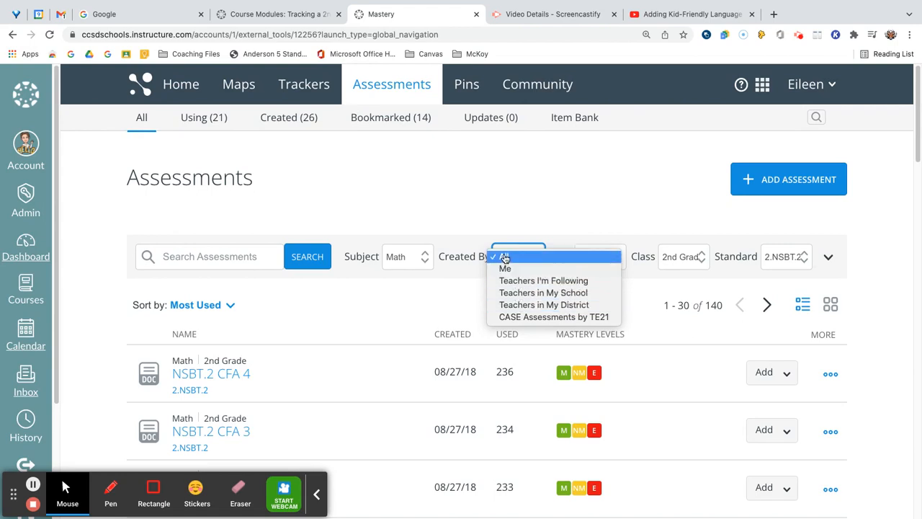
{"action": "left_click", "coordinate": [505, 257]}
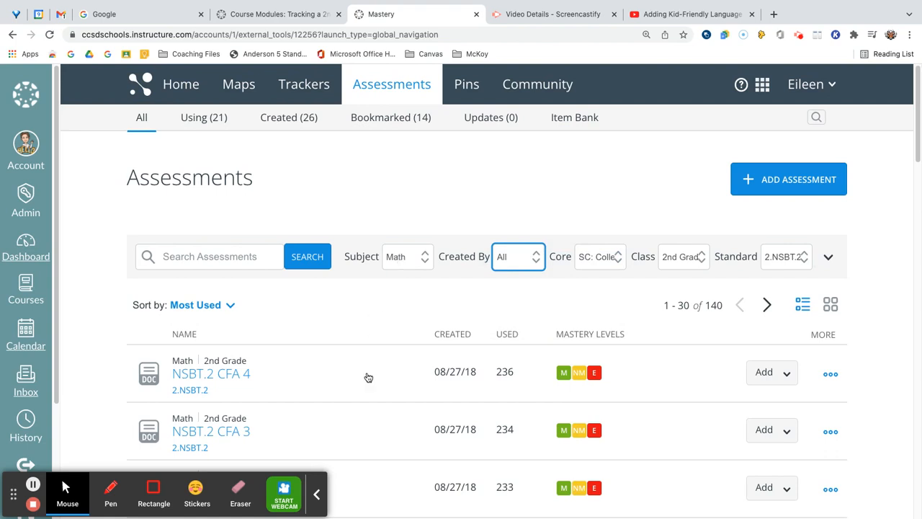
{"action": "scroll", "coordinate": [367, 382], "scroll_direction": "down", "scroll_amount": 1}
{"action": "scroll", "coordinate": [90, 297], "scroll_direction": "down", "scroll_amount": 2}
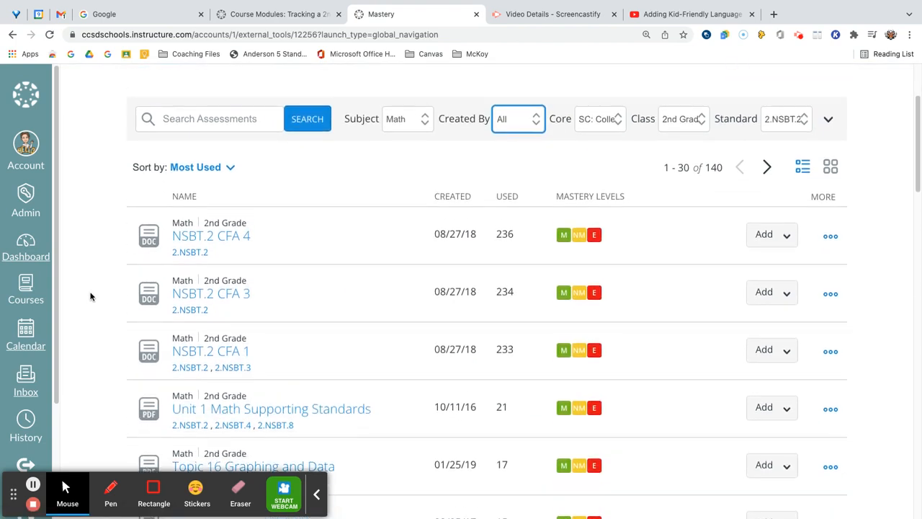
Sort the assessments by Peer Reviewed and look through the resulting list.
{"action": "scroll", "coordinate": [91, 295], "scroll_direction": "up", "scroll_amount": 2}
{"action": "left_click", "coordinate": [230, 285]}
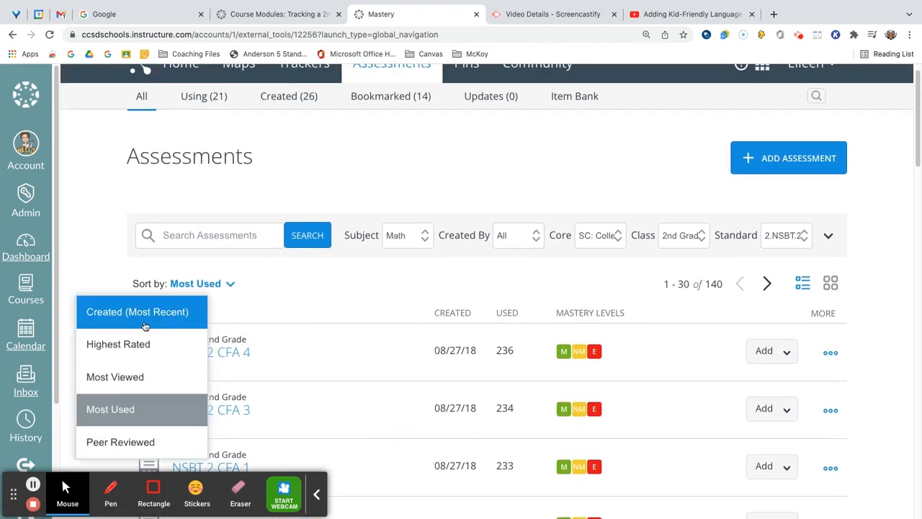
{"action": "left_click", "coordinate": [123, 442]}
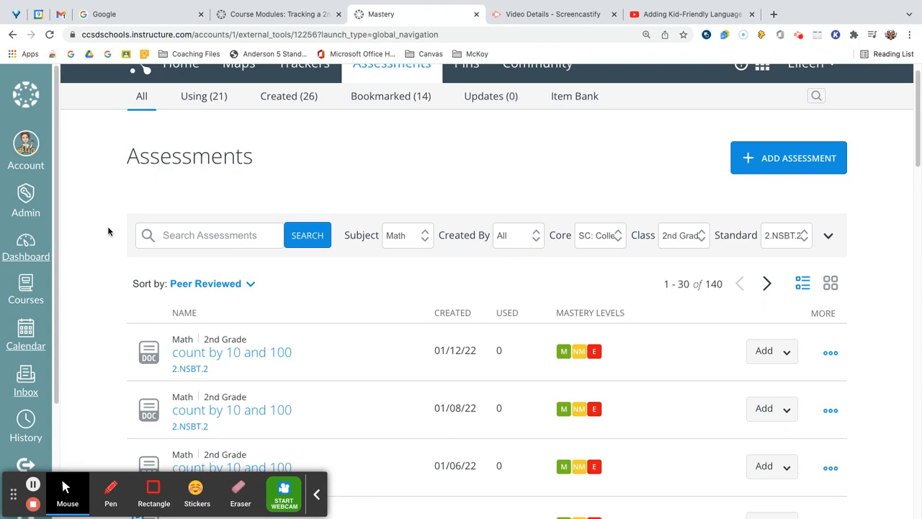
{"action": "scroll", "coordinate": [93, 371], "scroll_direction": "down", "scroll_amount": 5}
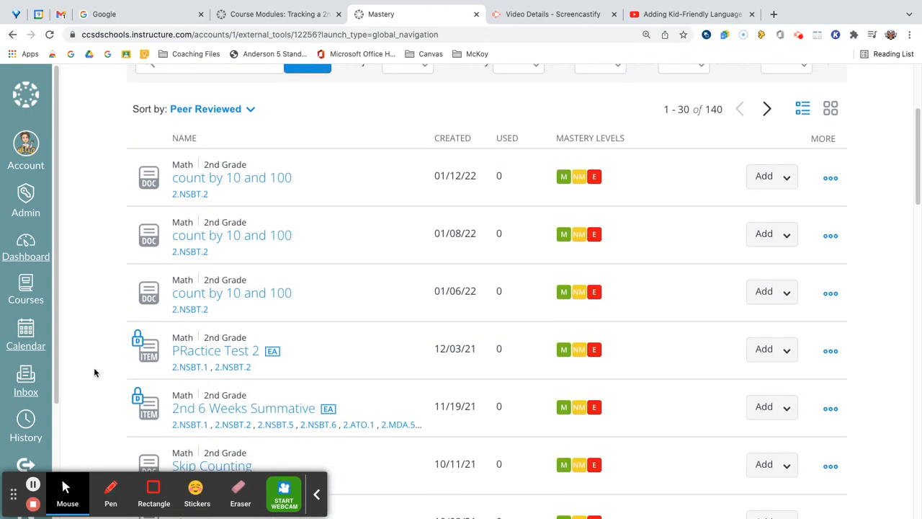
{"action": "scroll", "coordinate": [92, 382], "scroll_direction": "down", "scroll_amount": 5}
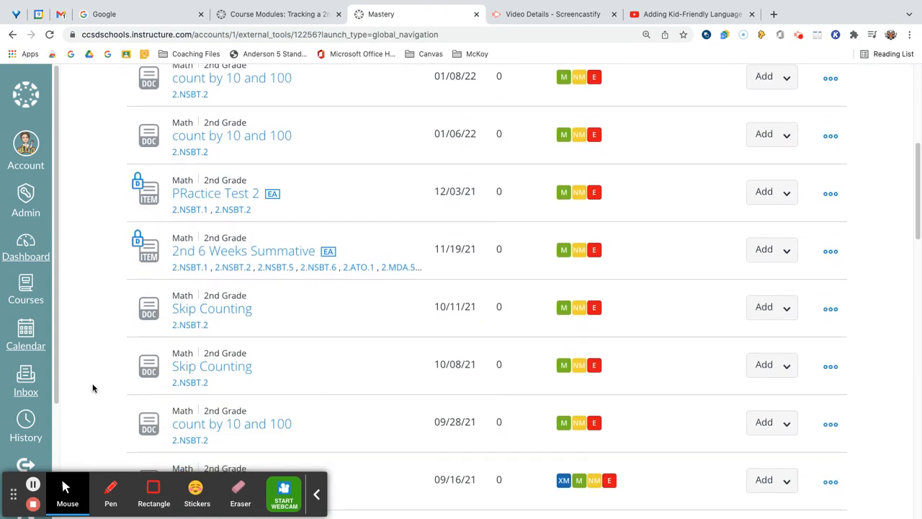
{"action": "scroll", "coordinate": [93, 389], "scroll_direction": "down", "scroll_amount": 10}
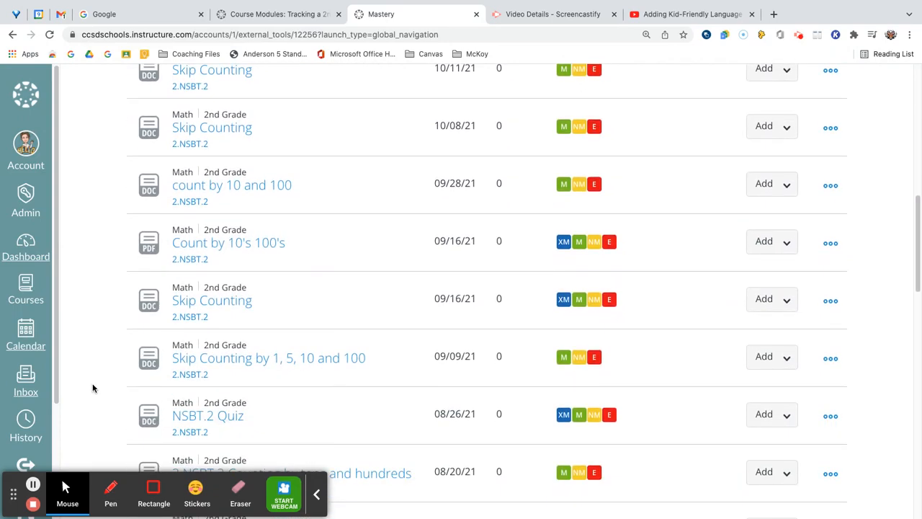
{"action": "scroll", "coordinate": [93, 389], "scroll_direction": "up", "scroll_amount": 1}
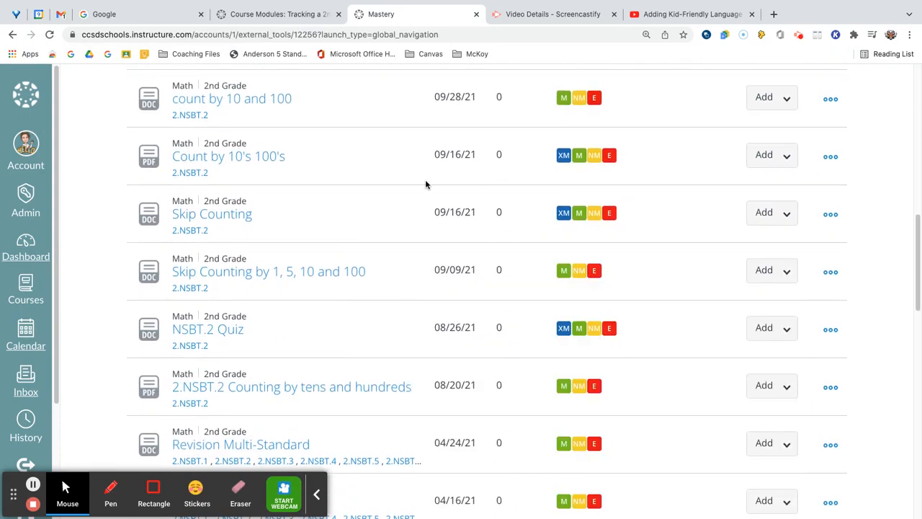
{"action": "scroll", "coordinate": [103, 134], "scroll_direction": "up", "scroll_amount": 10}
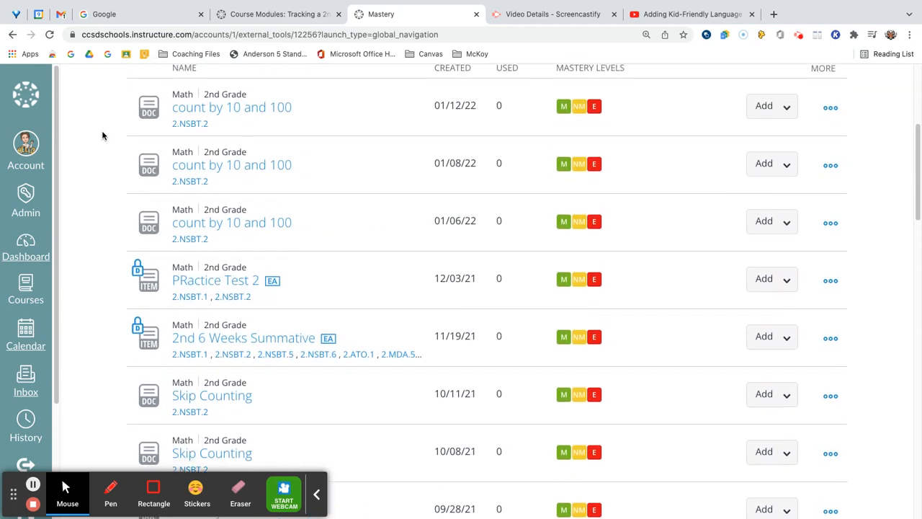
{"action": "scroll", "coordinate": [103, 136], "scroll_direction": "up", "scroll_amount": 4}
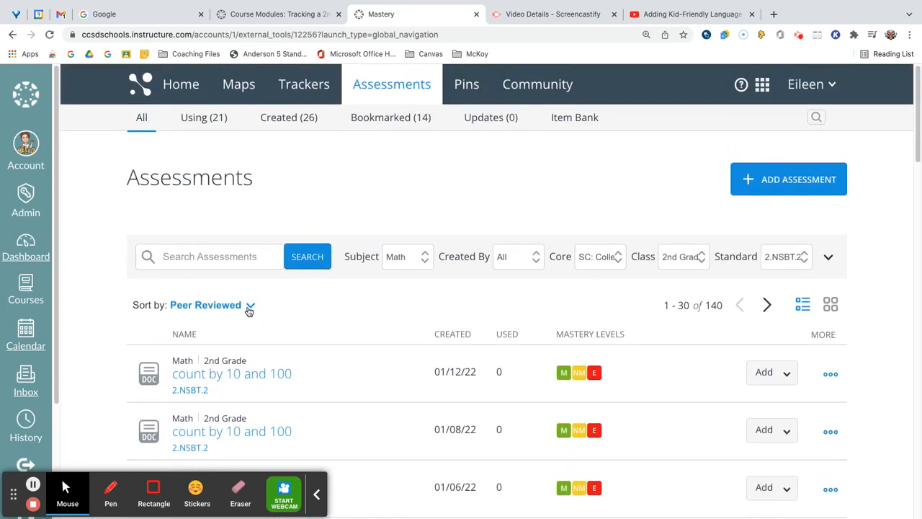
Sort the assessments by Most Used and bring the first entries into view.
{"action": "left_click", "coordinate": [249, 307]}
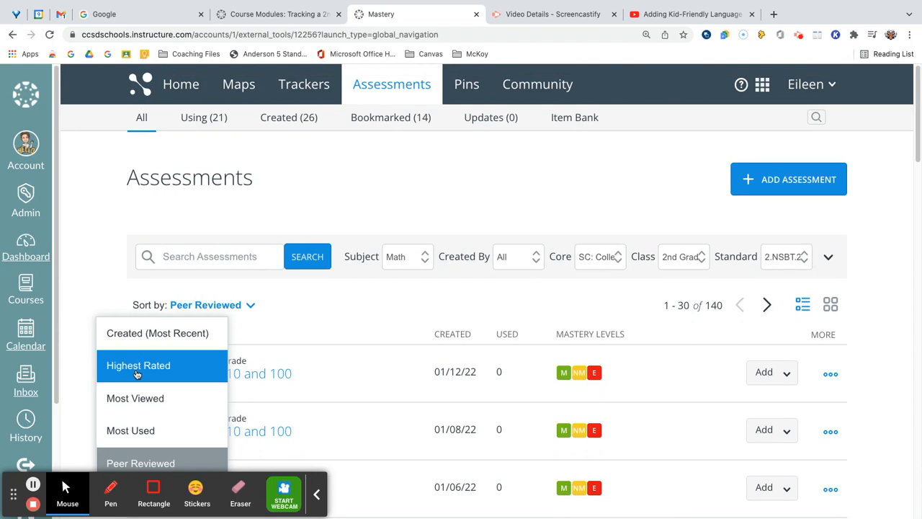
{"action": "left_click", "coordinate": [130, 435]}
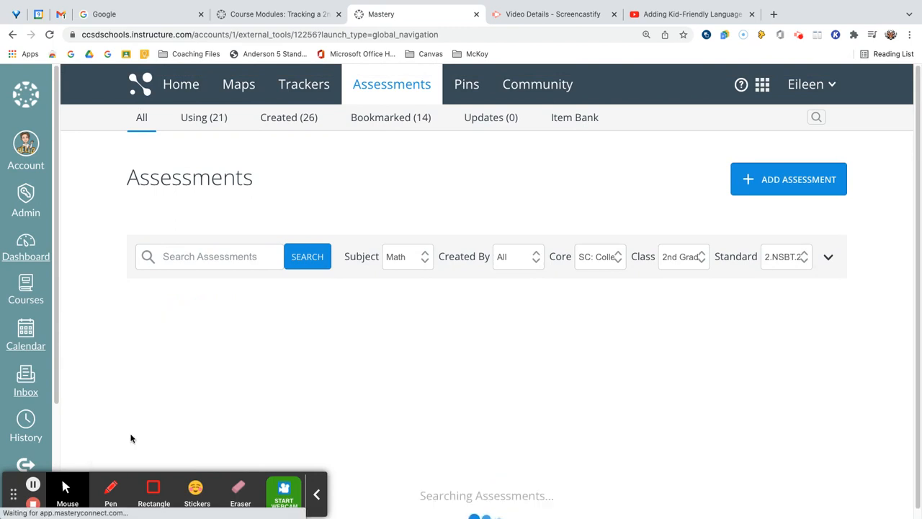
{"action": "scroll", "coordinate": [92, 339], "scroll_direction": "down", "scroll_amount": 3}
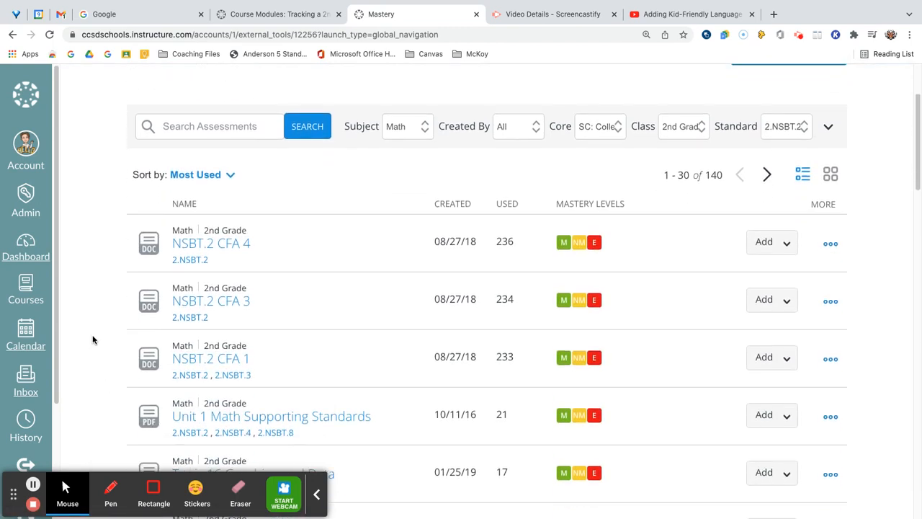
{"action": "scroll", "coordinate": [93, 340], "scroll_direction": "down", "scroll_amount": 1}
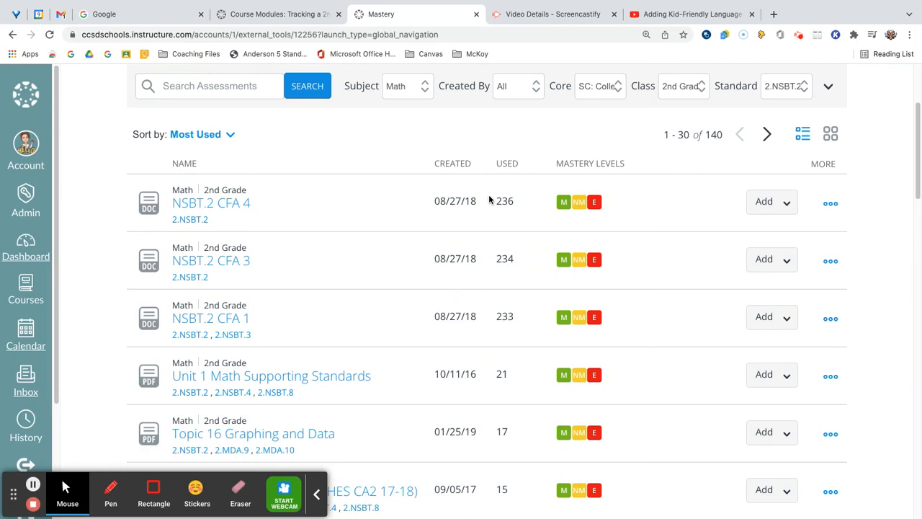
Open the NSBT.2 CFA 4 assessment and examine its document pages, scoring and assessment information.
{"action": "left_click", "coordinate": [208, 205]}
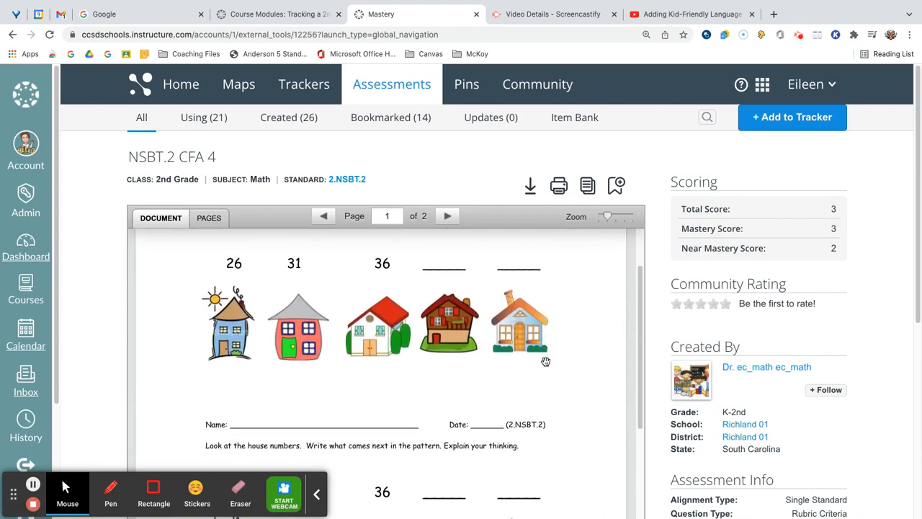
{"action": "scroll", "coordinate": [545, 360], "scroll_direction": "down", "scroll_amount": 3}
{"action": "scroll", "coordinate": [545, 360], "scroll_direction": "down", "scroll_amount": 5}
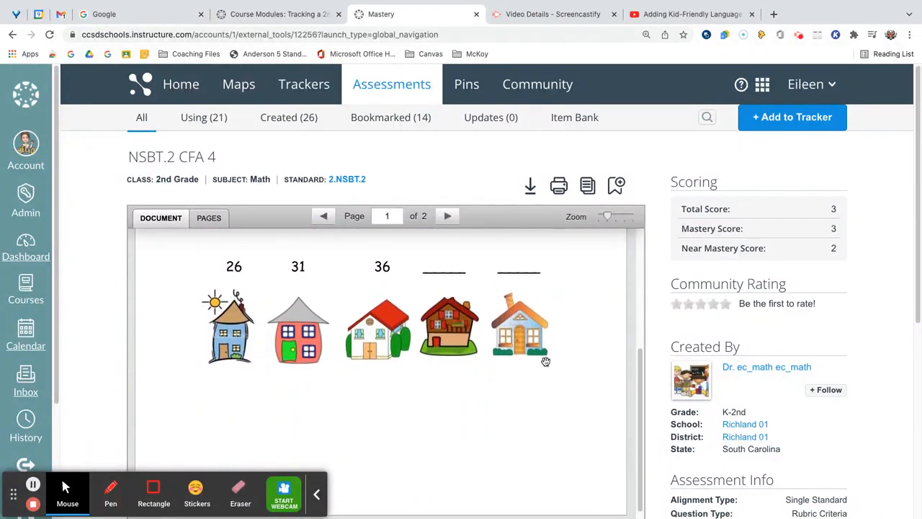
{"action": "scroll", "coordinate": [489, 276], "scroll_direction": "down", "scroll_amount": 3}
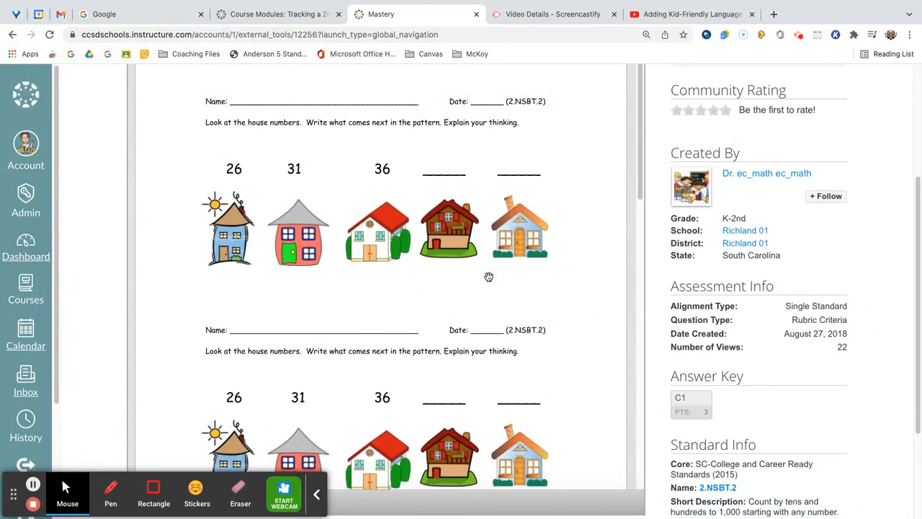
{"action": "scroll", "coordinate": [489, 277], "scroll_direction": "up", "scroll_amount": 1}
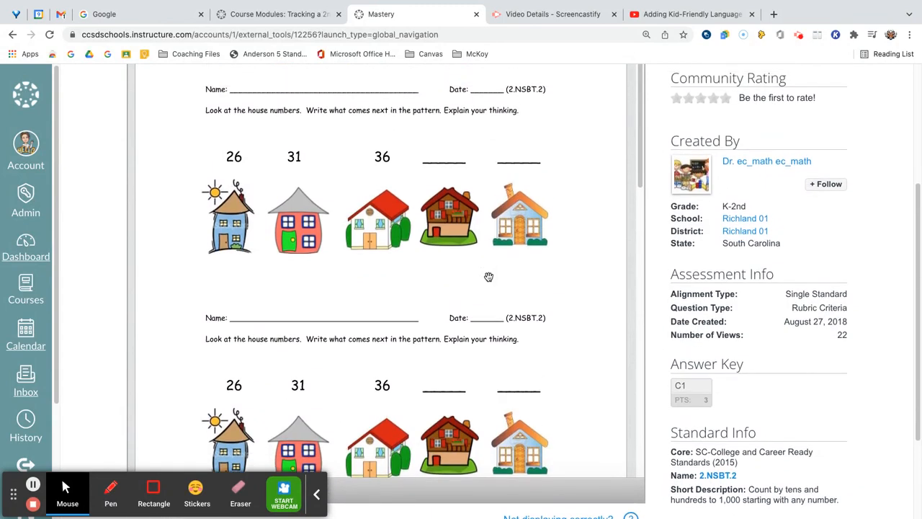
{"action": "scroll", "coordinate": [488, 277], "scroll_direction": "up", "scroll_amount": 1}
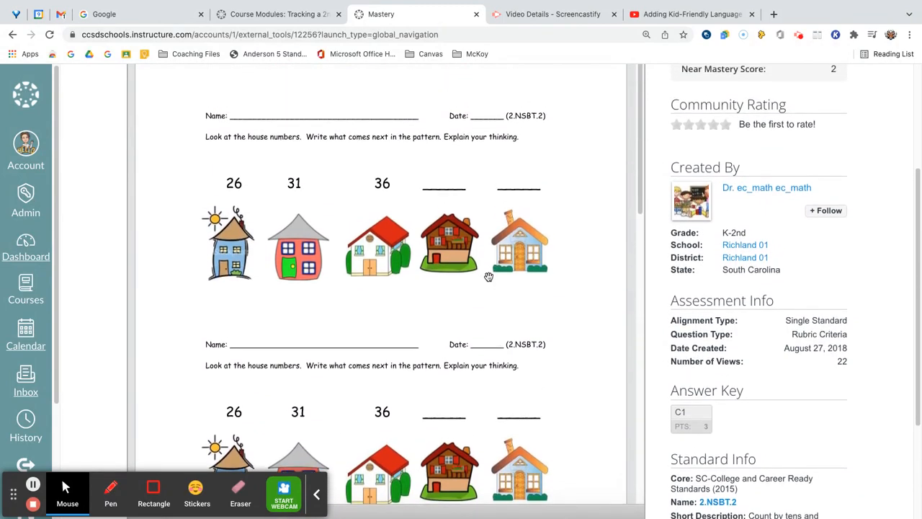
{"action": "scroll", "coordinate": [489, 276], "scroll_direction": "up", "scroll_amount": 4}
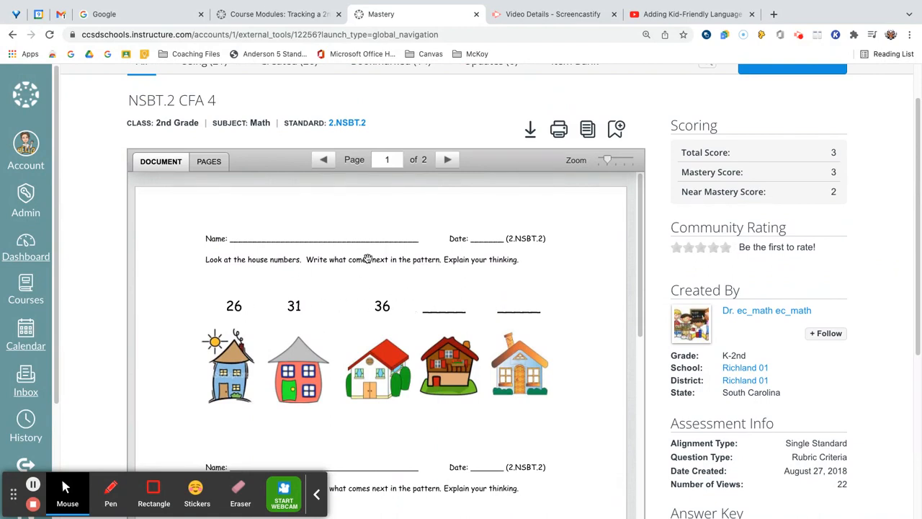
{"action": "scroll", "coordinate": [367, 260], "scroll_direction": "up", "scroll_amount": 2}
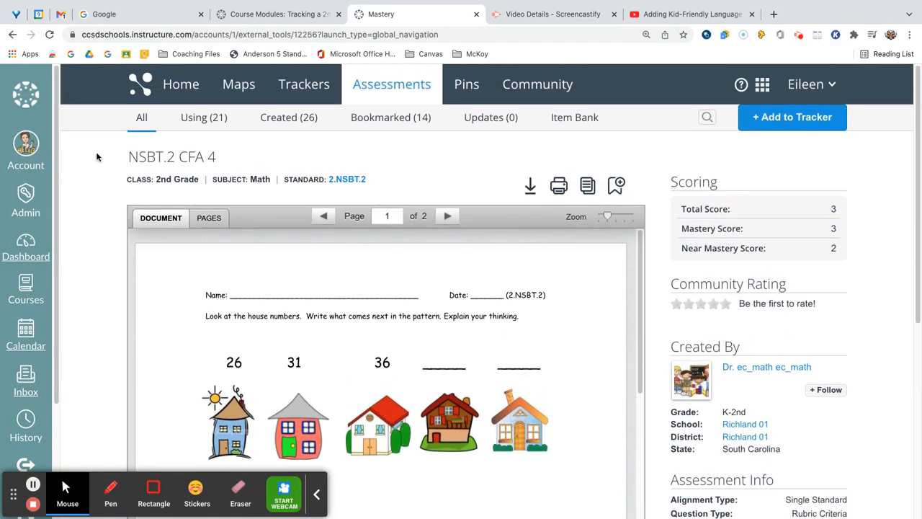
Return to the assessment list and preview the Skip Counting Test aligned to 2.NSBT.2.
{"action": "left_click", "coordinate": [13, 36]}
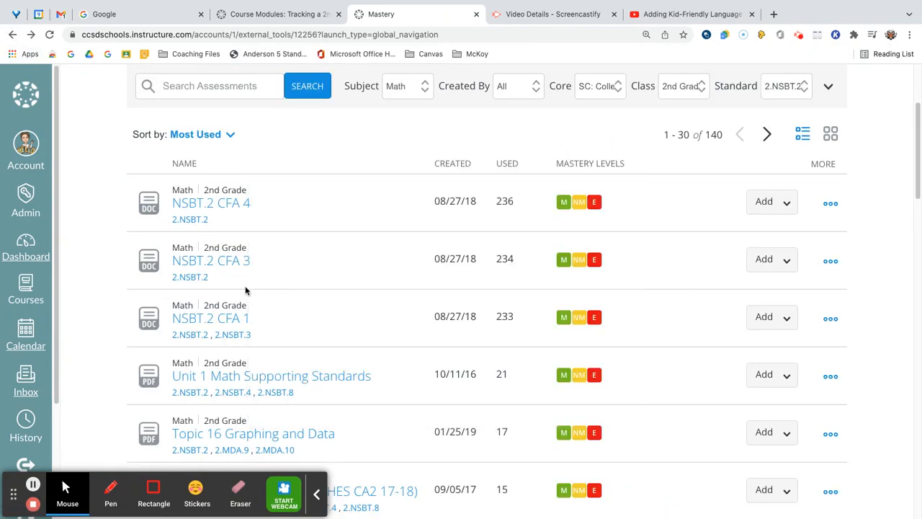
{"action": "scroll", "coordinate": [202, 400], "scroll_direction": "down", "scroll_amount": 4}
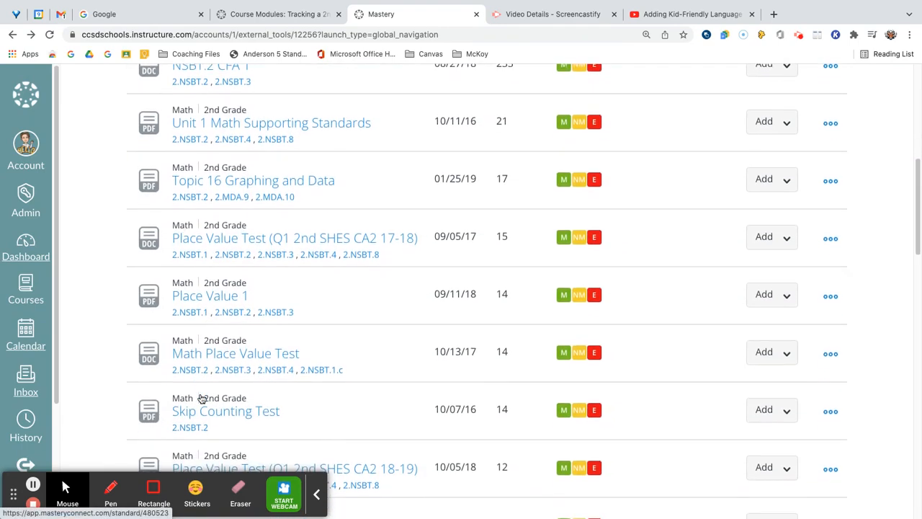
{"action": "scroll", "coordinate": [203, 400], "scroll_direction": "down", "scroll_amount": 1}
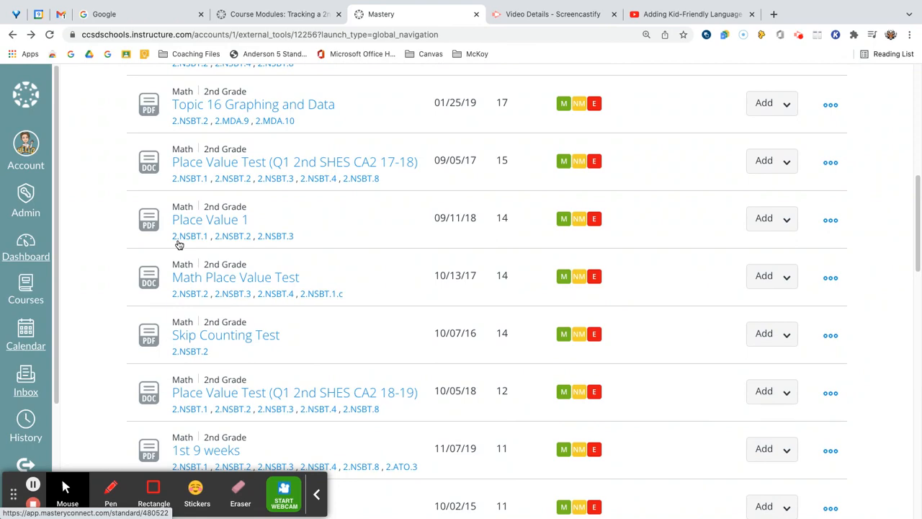
{"action": "mouse_move", "coordinate": [194, 348]}
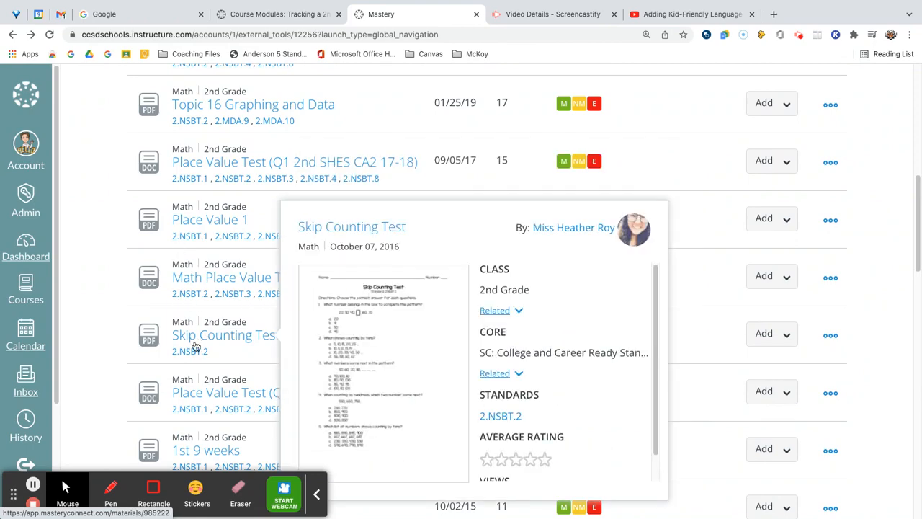
{"action": "scroll", "coordinate": [220, 354], "scroll_direction": "down", "scroll_amount": 2}
{"action": "mouse_move", "coordinate": [190, 193]}
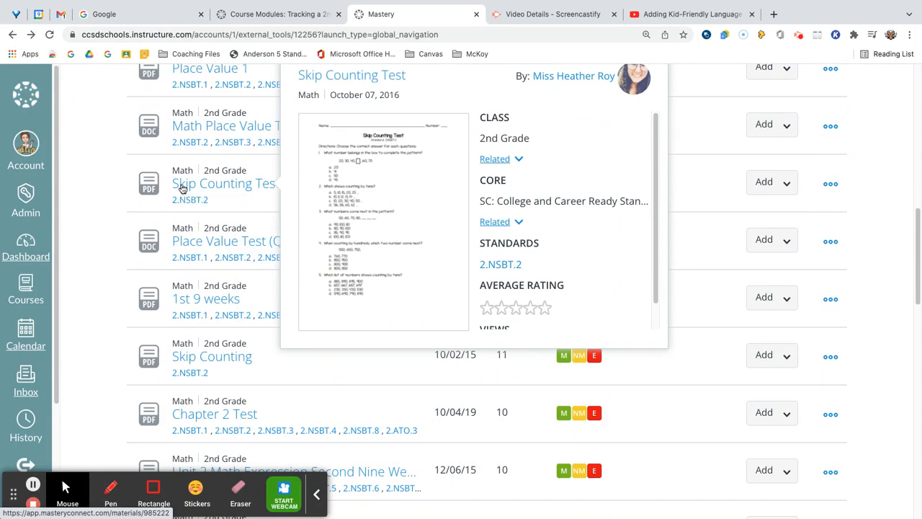
Open the Skip Counting Test and examine its questions, assessment information, answer key and standard details.
{"action": "left_click", "coordinate": [183, 187]}
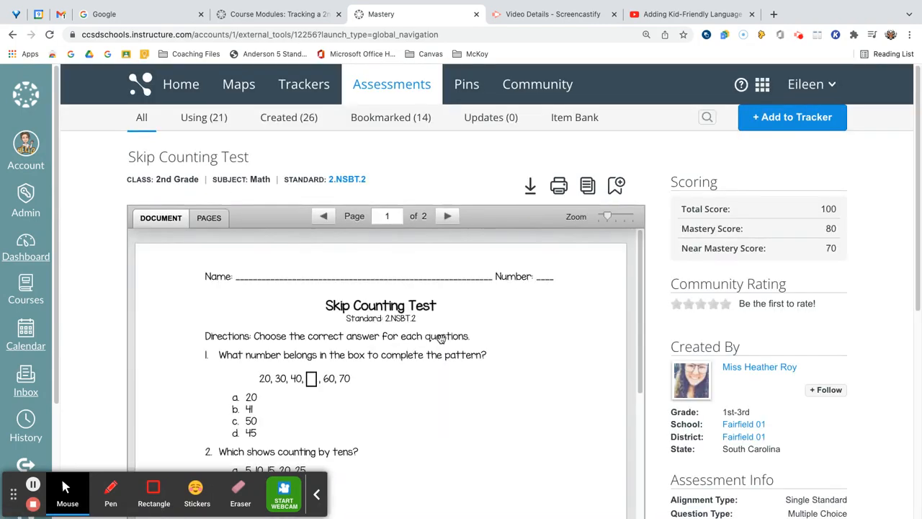
{"action": "scroll", "coordinate": [441, 339], "scroll_direction": "down", "scroll_amount": 2}
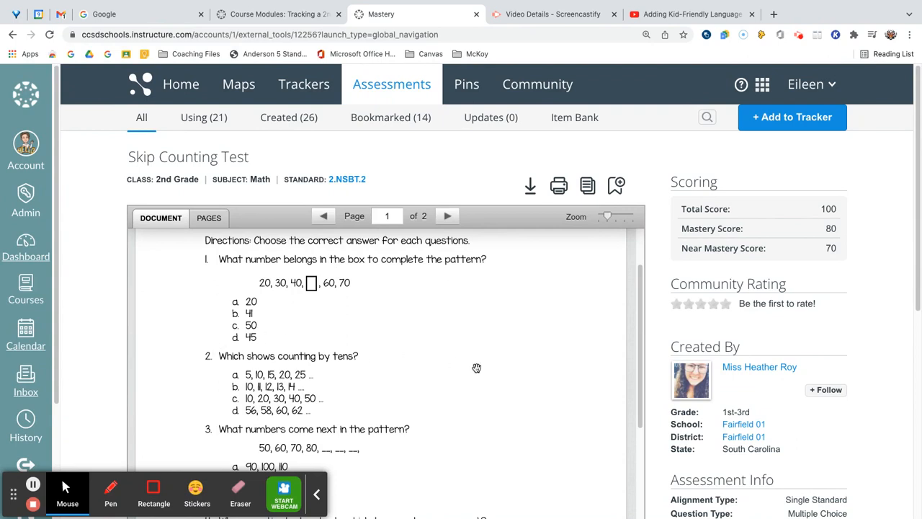
{"action": "scroll", "coordinate": [511, 369], "scroll_direction": "down", "scroll_amount": 3}
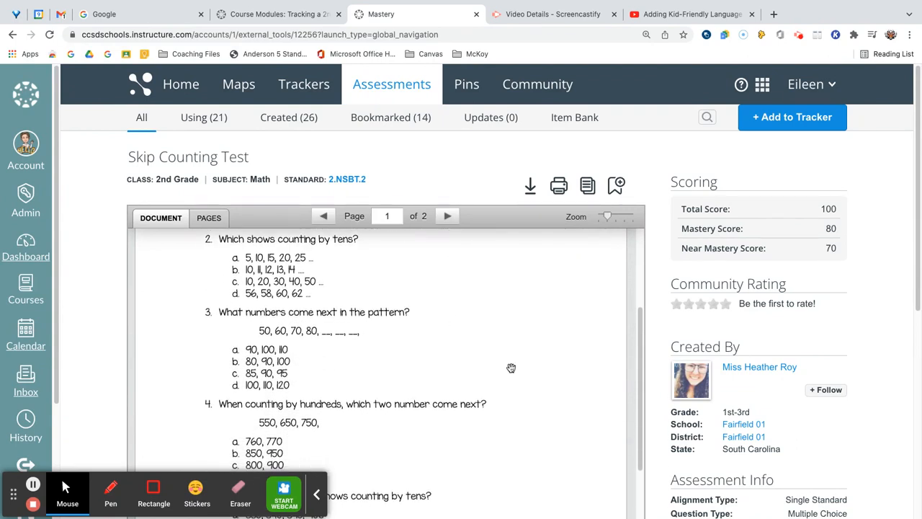
{"action": "scroll", "coordinate": [511, 369], "scroll_direction": "down", "scroll_amount": 2}
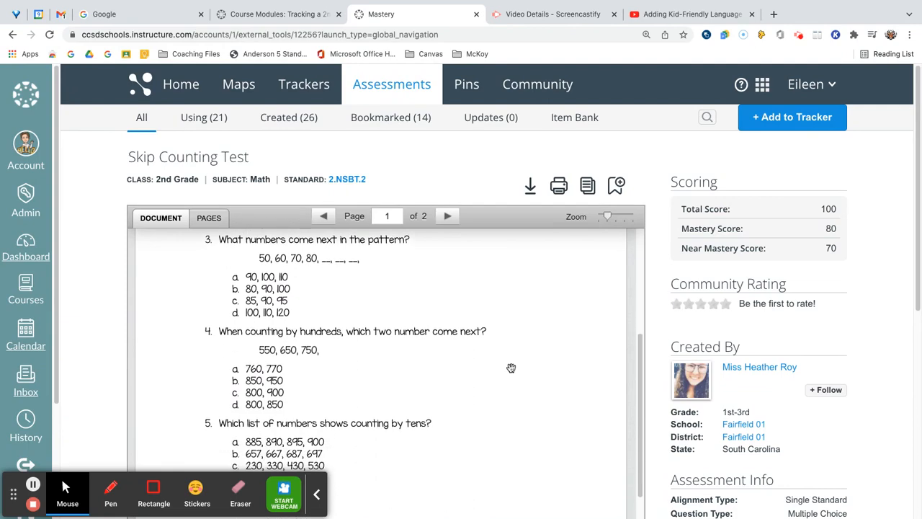
{"action": "scroll", "coordinate": [511, 368], "scroll_direction": "down", "scroll_amount": 2}
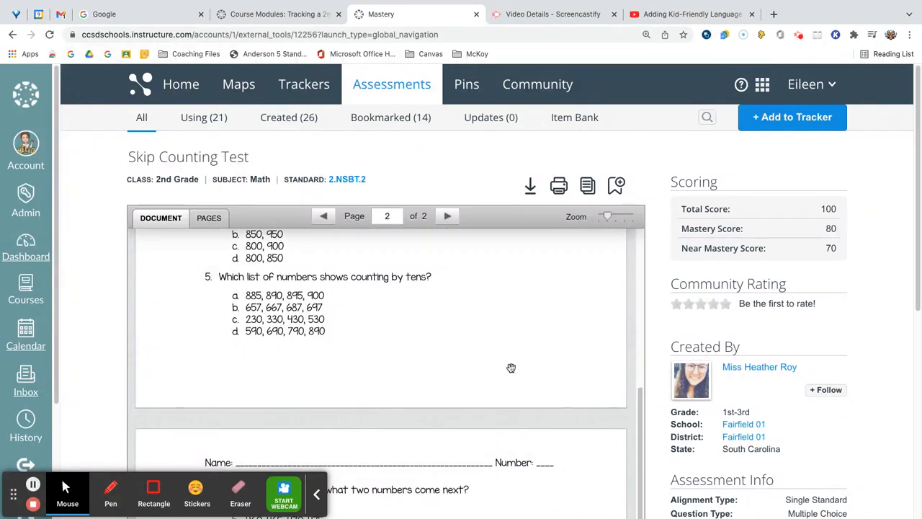
{"action": "scroll", "coordinate": [879, 422], "scroll_direction": "down", "scroll_amount": 3}
{"action": "scroll", "coordinate": [879, 418], "scroll_direction": "down", "scroll_amount": 2}
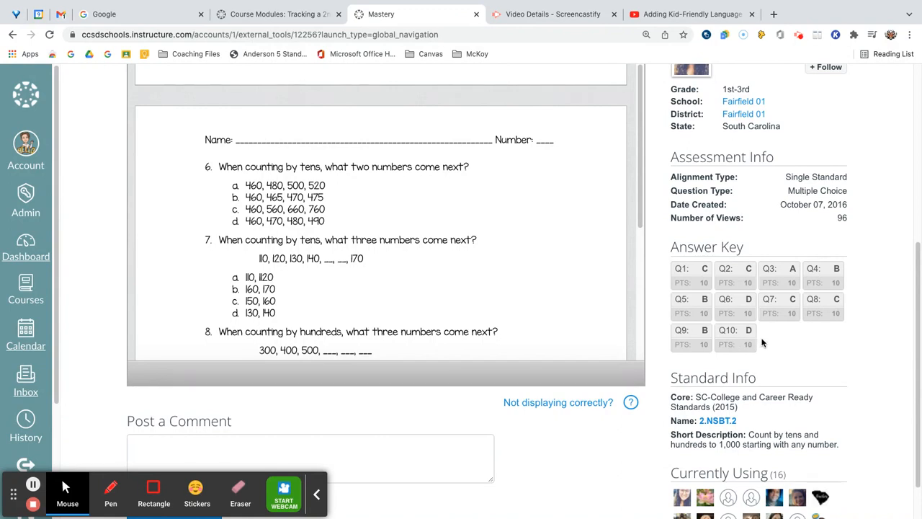
{"action": "scroll", "coordinate": [763, 343], "scroll_direction": "down", "scroll_amount": 1}
{"action": "scroll", "coordinate": [764, 343], "scroll_direction": "down", "scroll_amount": 1}
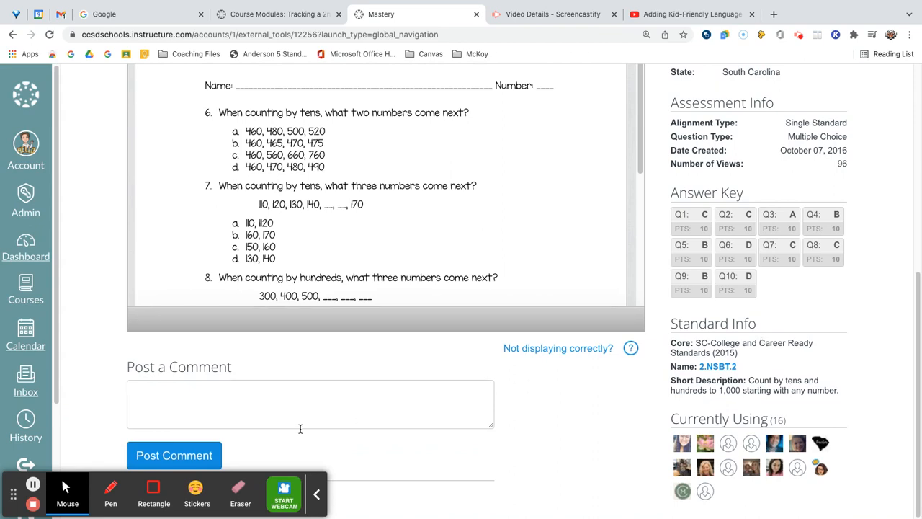
{"action": "scroll", "coordinate": [463, 423], "scroll_direction": "up", "scroll_amount": 5}
{"action": "scroll", "coordinate": [464, 423], "scroll_direction": "up", "scroll_amount": 1}
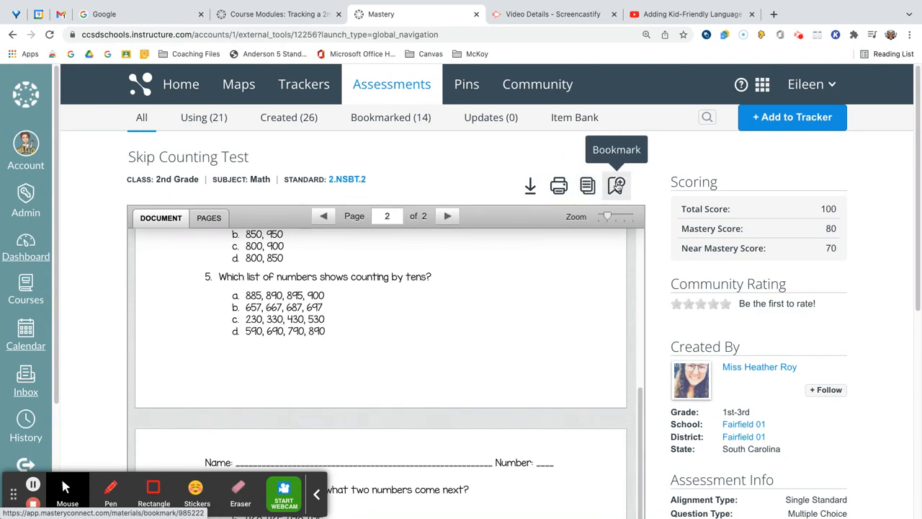
Add the Skip Counting Test to the 2nd grade math: 2nd Grade Math tracker only and check its score thresholds there.
{"action": "left_click", "coordinate": [803, 117]}
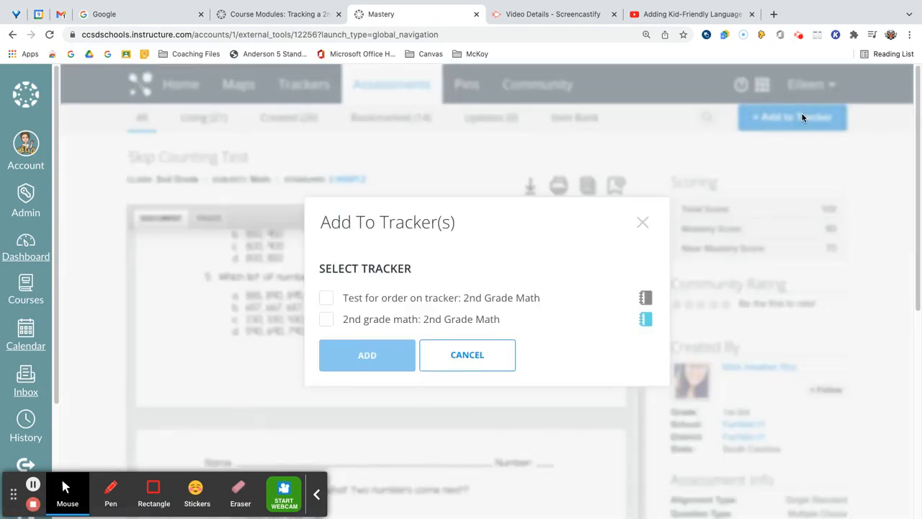
{"action": "left_click", "coordinate": [328, 303]}
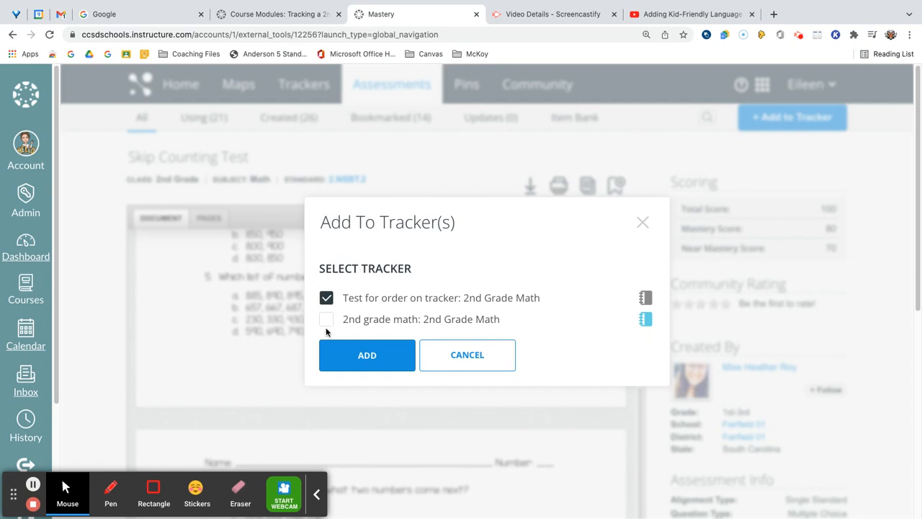
{"action": "left_click", "coordinate": [327, 324]}
{"action": "left_click", "coordinate": [327, 299]}
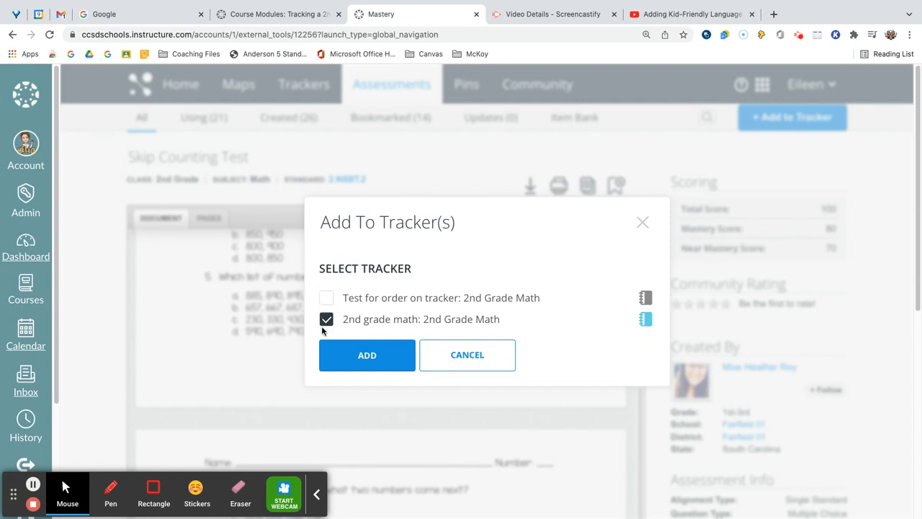
{"action": "left_click", "coordinate": [367, 356]}
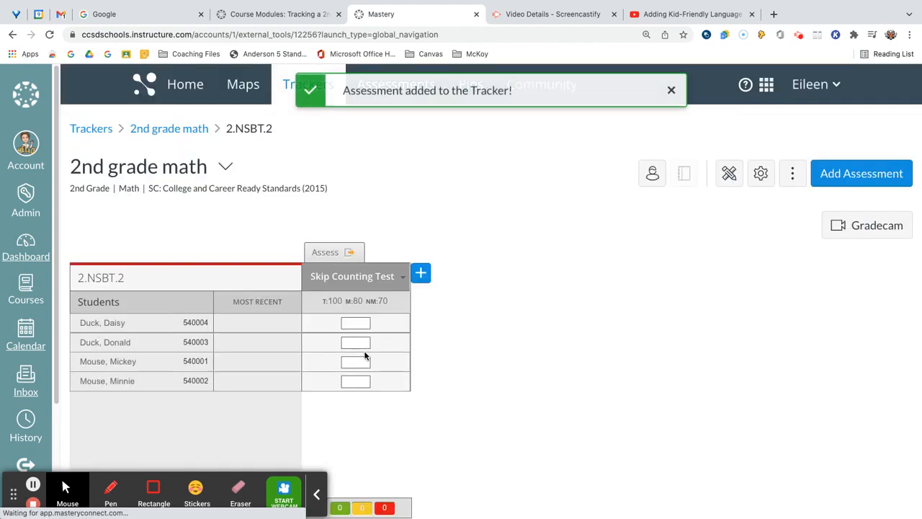
{"action": "mouse_move", "coordinate": [345, 272]}
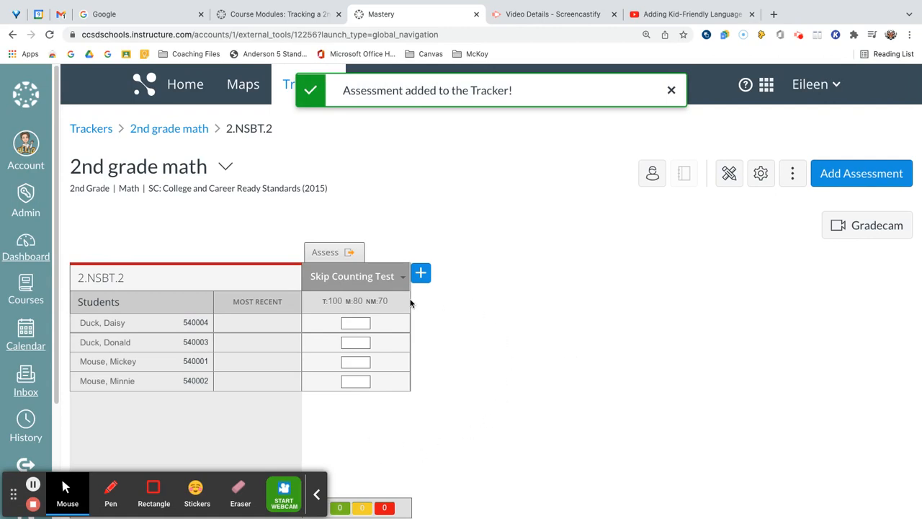
{"action": "mouse_move", "coordinate": [373, 301]}
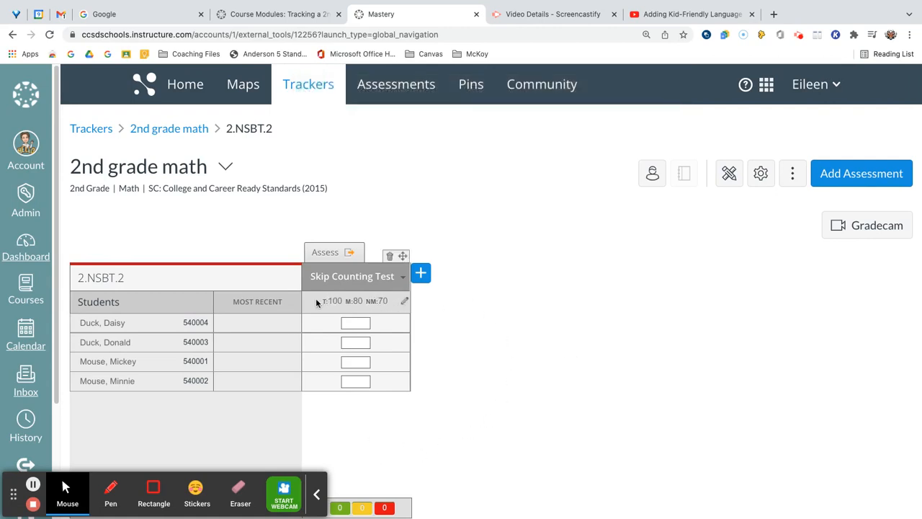
{"action": "left_click_drag", "start_coordinate": [322, 300], "coordinate": [388, 303]}
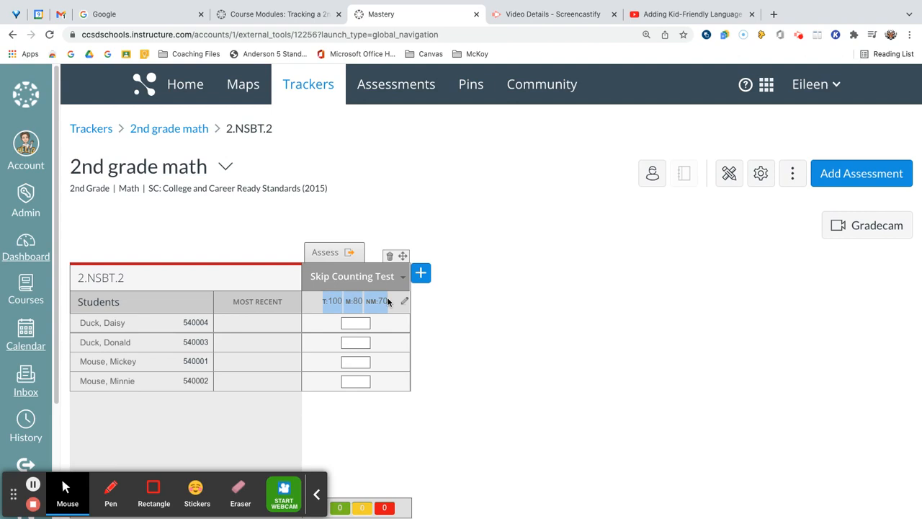
{"action": "left_click", "coordinate": [480, 302]}
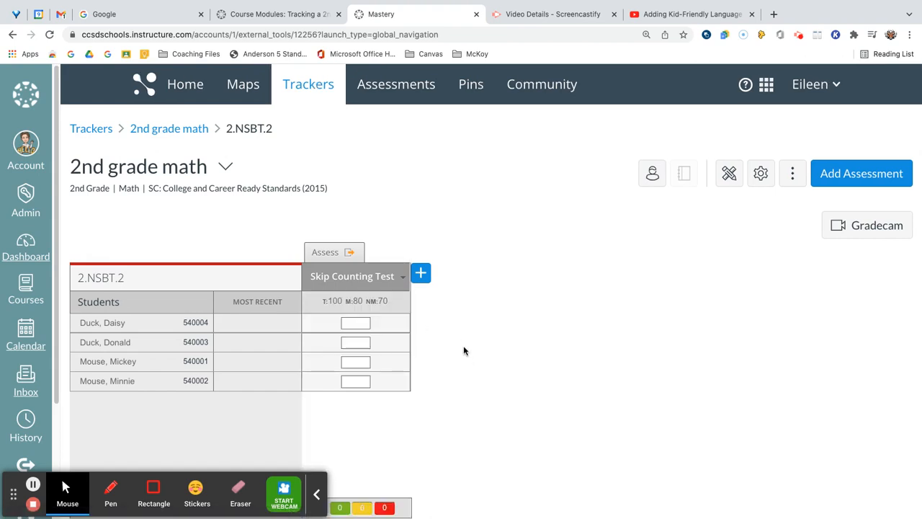
Start a raw-score assessment for 2.NSBT.2 in the tracker, titled Skip Counting Analog Assessment.
{"action": "left_click", "coordinate": [422, 274]}
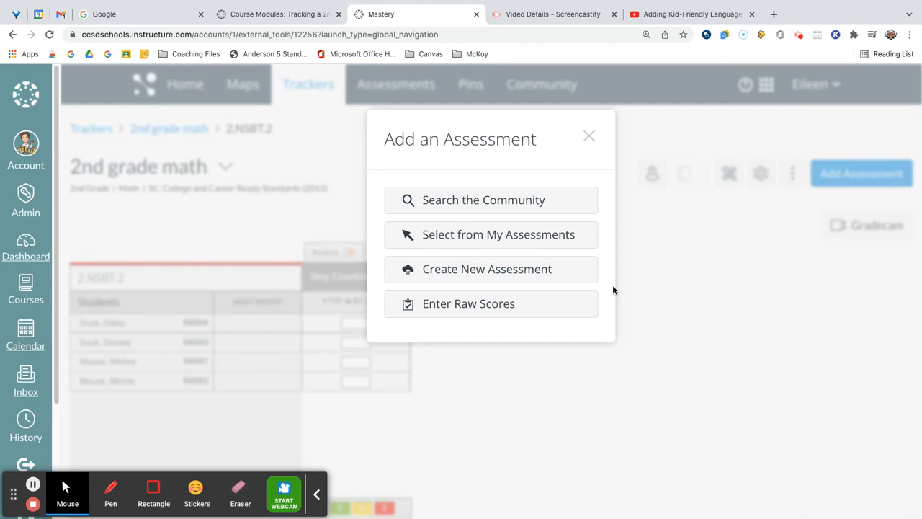
{"action": "left_click", "coordinate": [468, 305]}
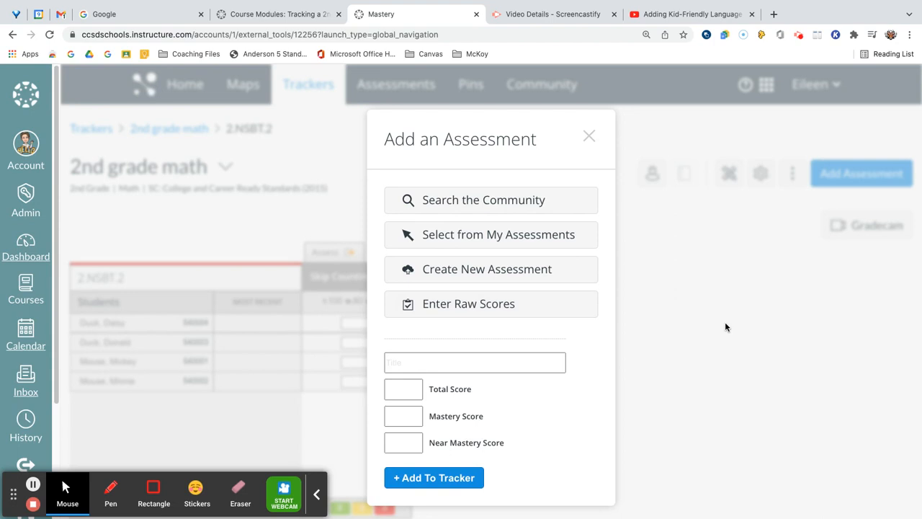
{"action": "left_click", "coordinate": [483, 363]}
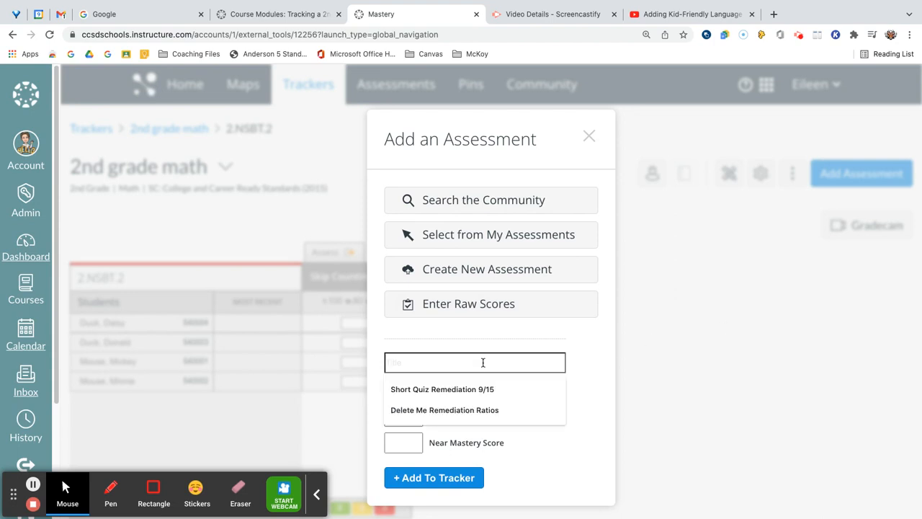
{"action": "type", "text": "SkipC"}
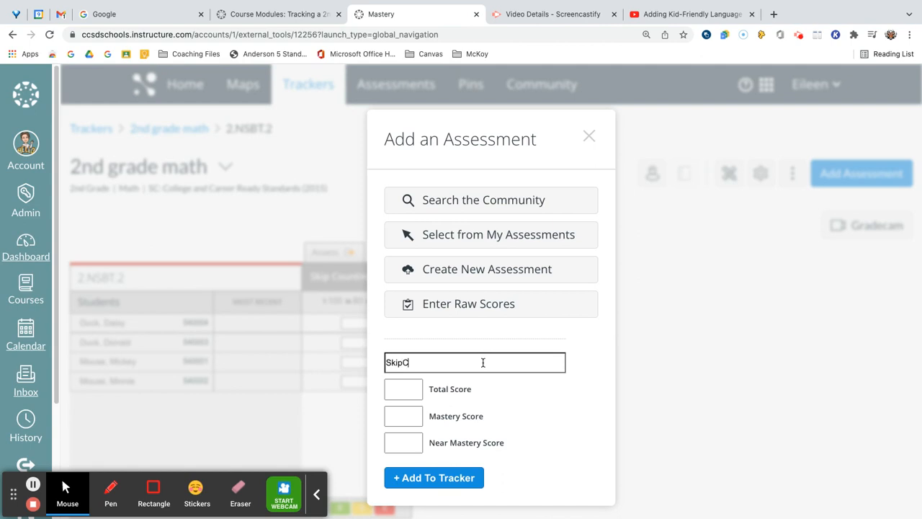
{"action": "key", "text": "BackSpace"}
{"action": "type", "text": "Counting Analog Assessment"}
Set the total score to 10, mastery score to 8 and near mastery score to 5, and add the raw-score assessment to the tracker.
{"action": "left_click", "coordinate": [395, 390]}
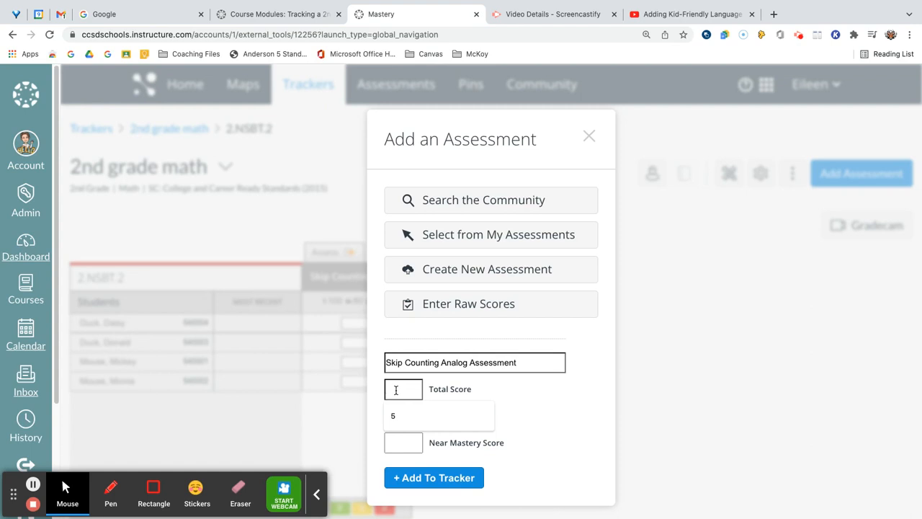
{"action": "type", "text": "10"}
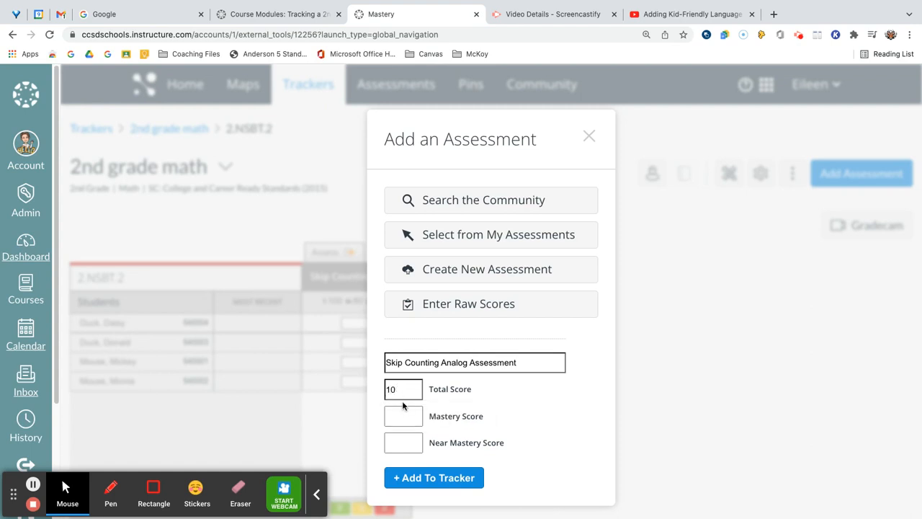
{"action": "left_click", "coordinate": [401, 416]}
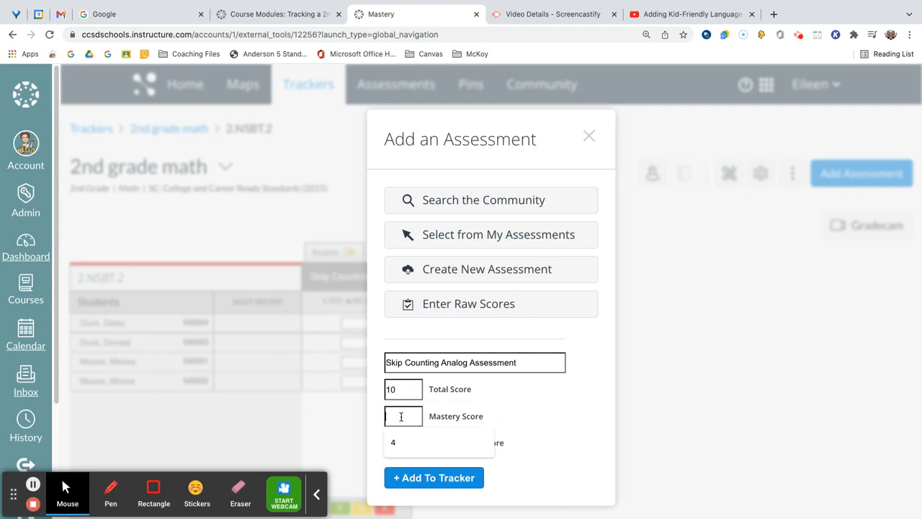
{"action": "type", "text": "8"}
{"action": "left_click", "coordinate": [403, 442]}
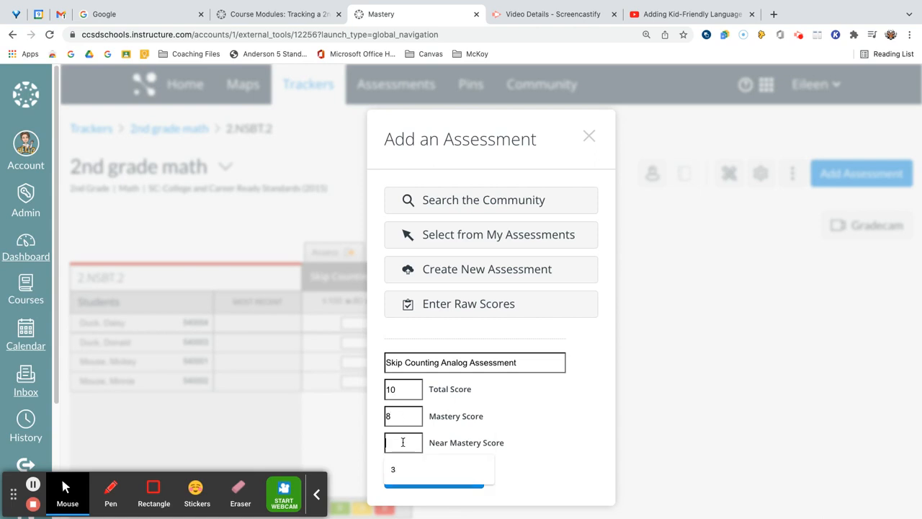
{"action": "type", "text": "6"}
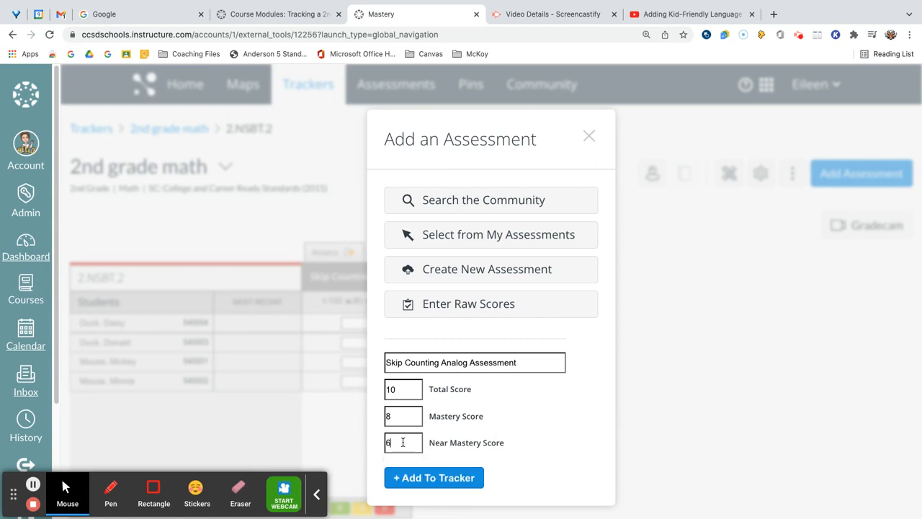
{"action": "key", "text": "BackSpace"}
{"action": "type", "text": "5"}
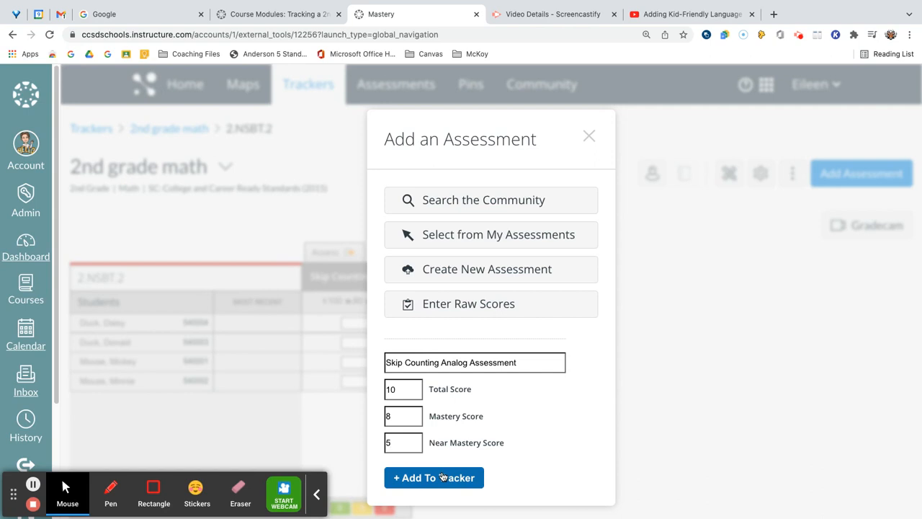
{"action": "left_click", "coordinate": [434, 478]}
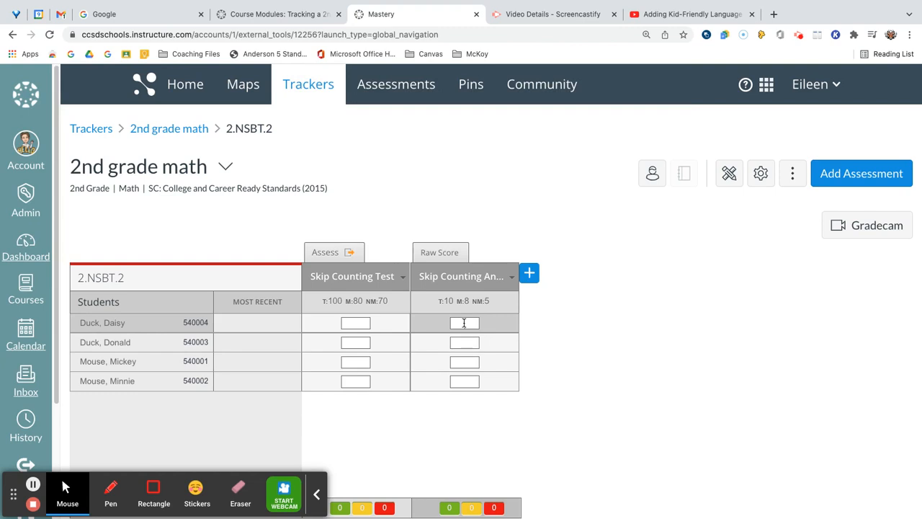
Enter the scores 8, 6, 4 and 2 for the four listed students, in order, under the Skip Counting Analog Assessment.
{"action": "left_click", "coordinate": [464, 323]}
{"action": "type", "text": "8"}
{"action": "type", "text": "6"}
{"action": "left_click", "coordinate": [469, 361]}
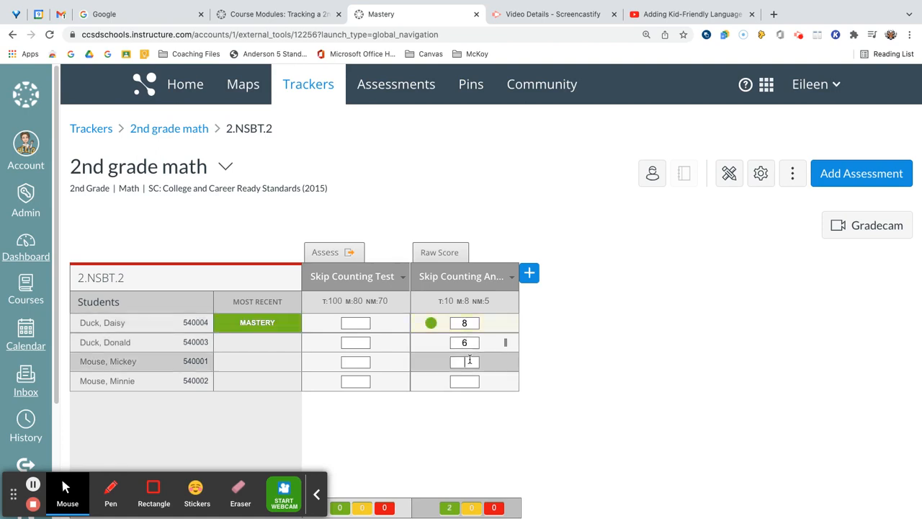
{"action": "type", "text": "4"}
{"action": "left_click", "coordinate": [466, 382]}
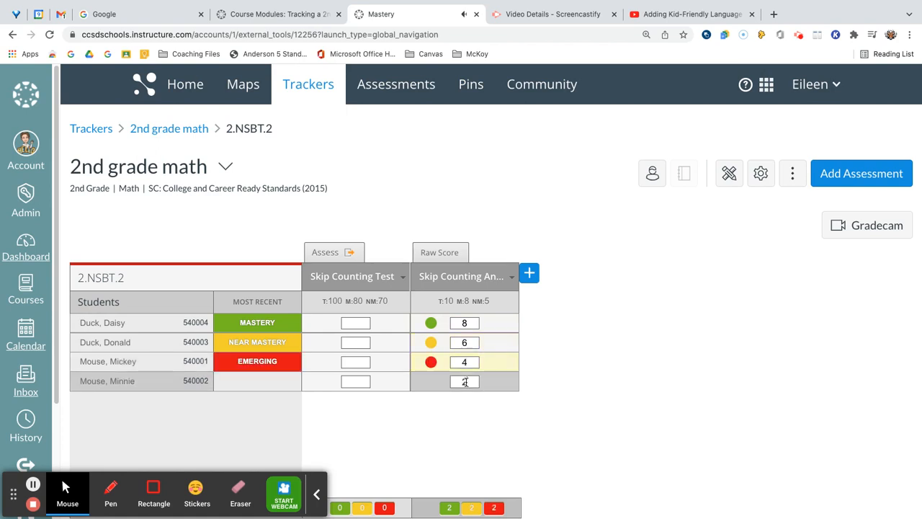
{"action": "type", "text": "2"}
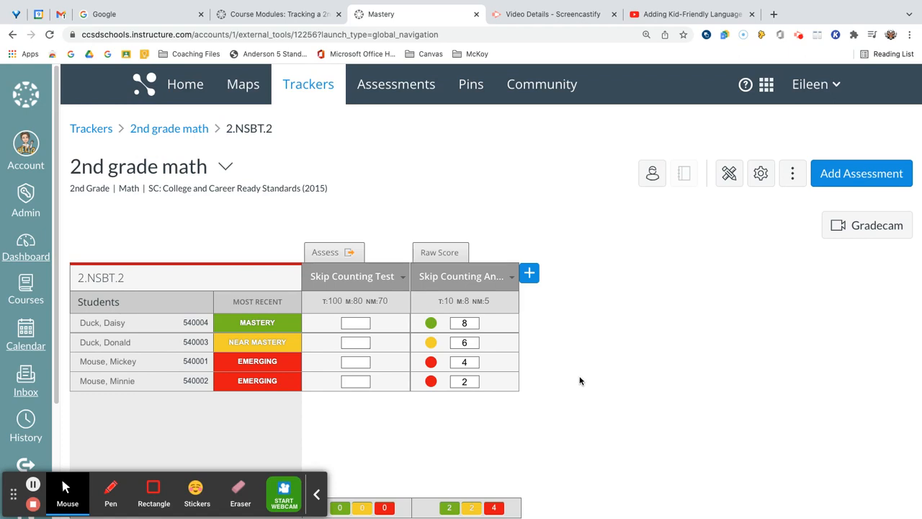
{"action": "left_click", "coordinate": [332, 284]}
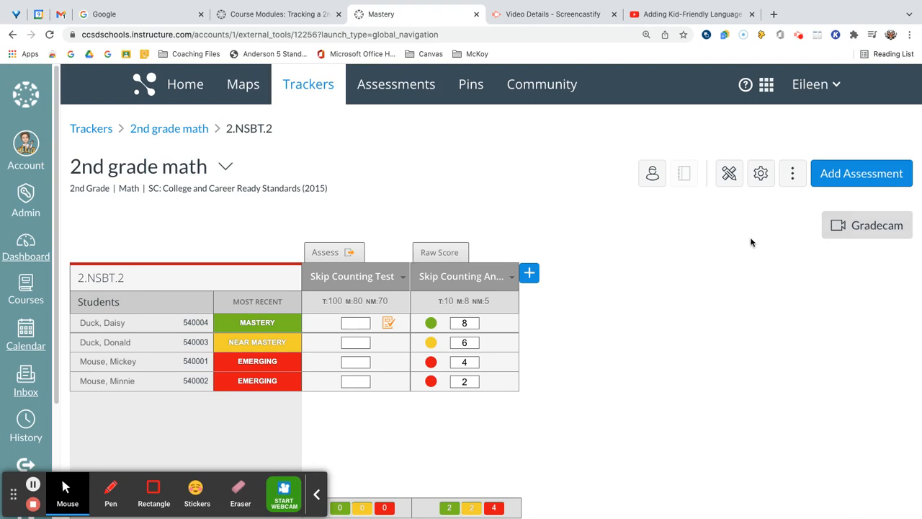
Start creating a new assessment for 2.NSBT.2 from the tracker and title it Bubble Assessment.
{"action": "left_click", "coordinate": [530, 274]}
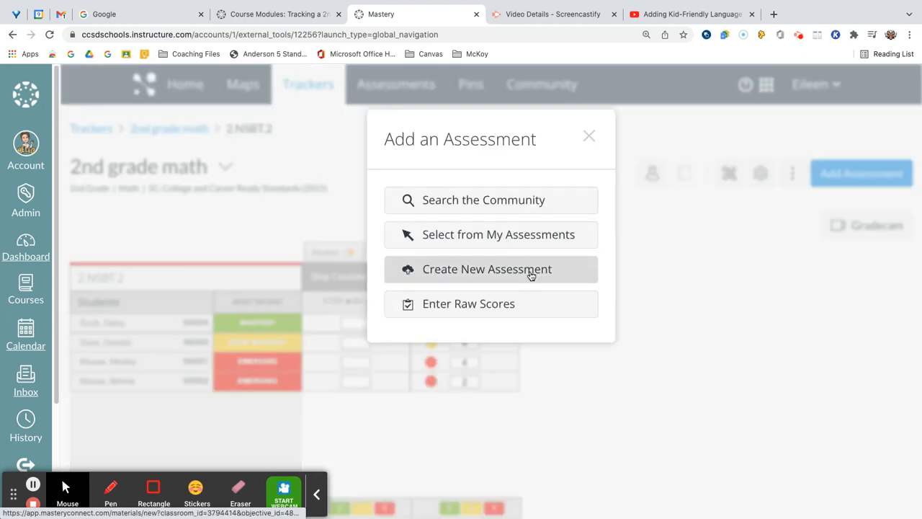
{"action": "left_click", "coordinate": [470, 269]}
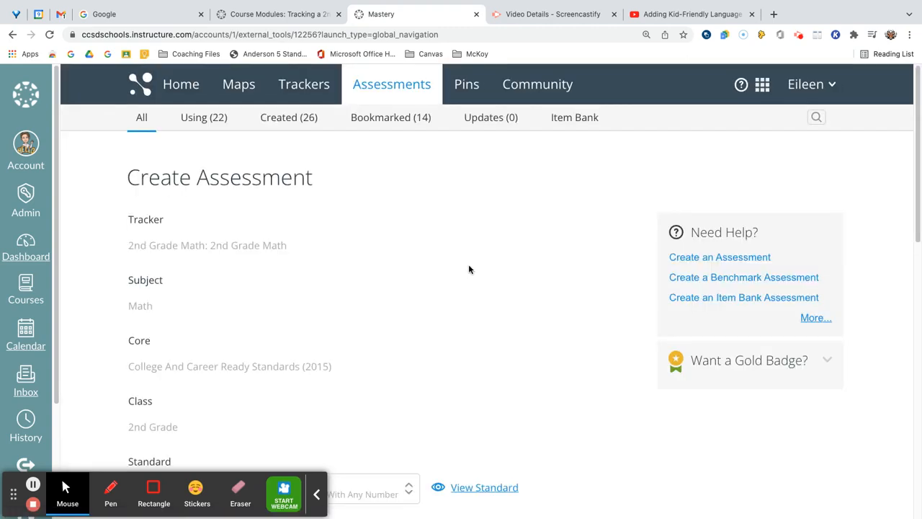
{"action": "scroll", "coordinate": [469, 269], "scroll_direction": "down", "scroll_amount": 3}
{"action": "scroll", "coordinate": [469, 270], "scroll_direction": "down", "scroll_amount": 2}
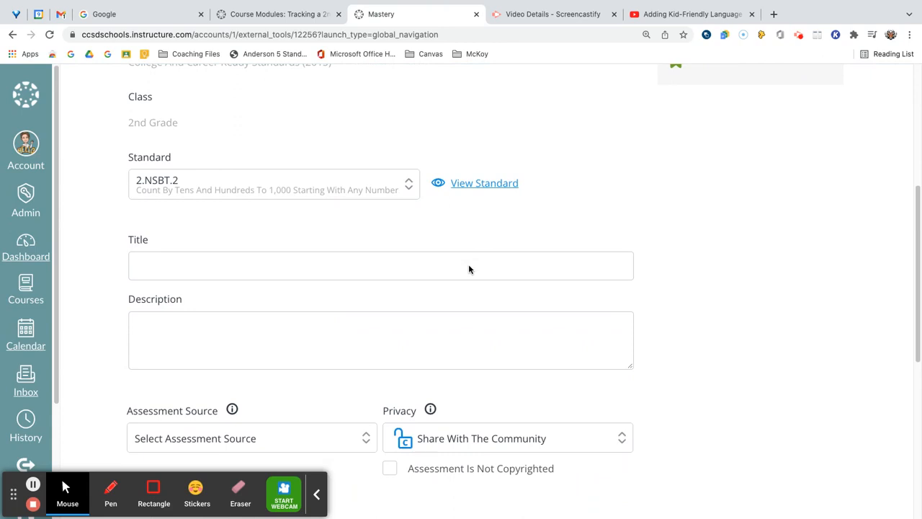
{"action": "left_click", "coordinate": [303, 263]}
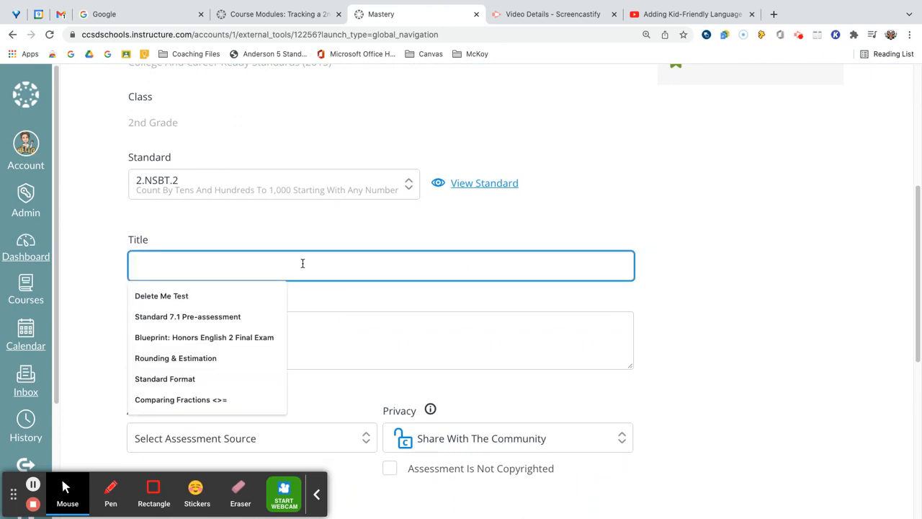
{"action": "type", "text": "Bubb"}
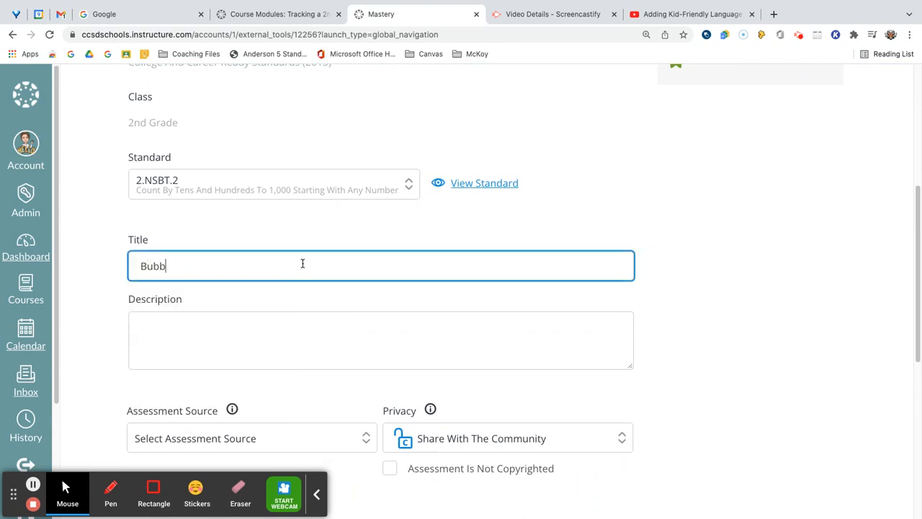
{"action": "type", "text": "le Assessment"}
Set the assessment source to No Document (Bubble Sheet Only).
{"action": "scroll", "coordinate": [344, 322], "scroll_direction": "down", "scroll_amount": 2}
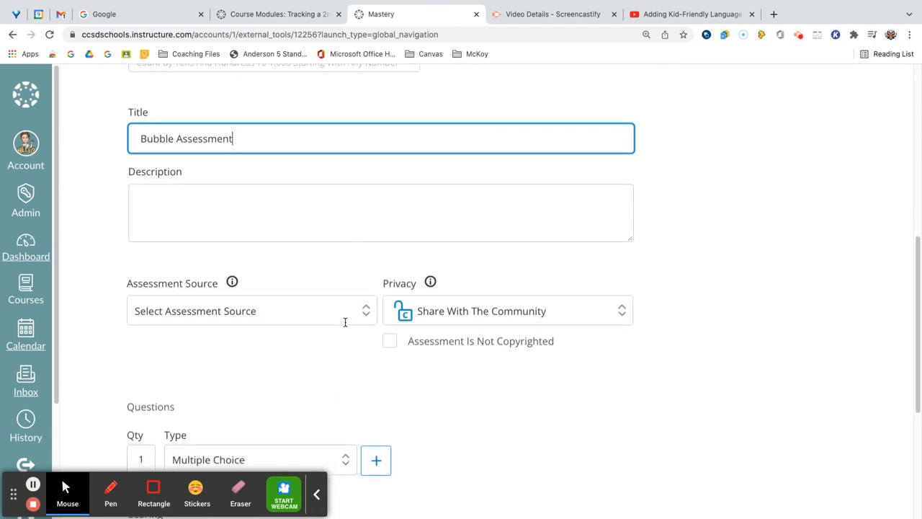
{"action": "left_click", "coordinate": [311, 280]}
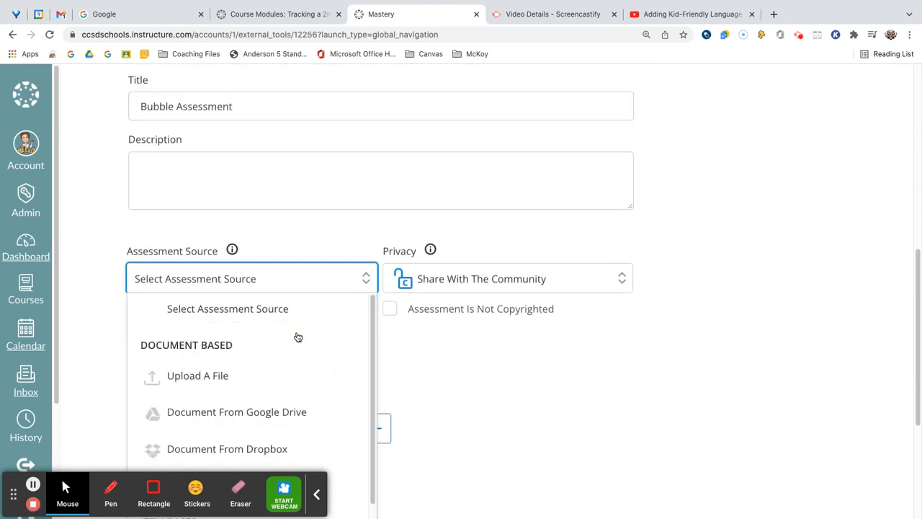
{"action": "scroll", "coordinate": [296, 335], "scroll_direction": "down", "scroll_amount": 2}
{"action": "scroll", "coordinate": [298, 338], "scroll_direction": "up", "scroll_amount": 1}
{"action": "scroll", "coordinate": [297, 337], "scroll_direction": "down", "scroll_amount": 1}
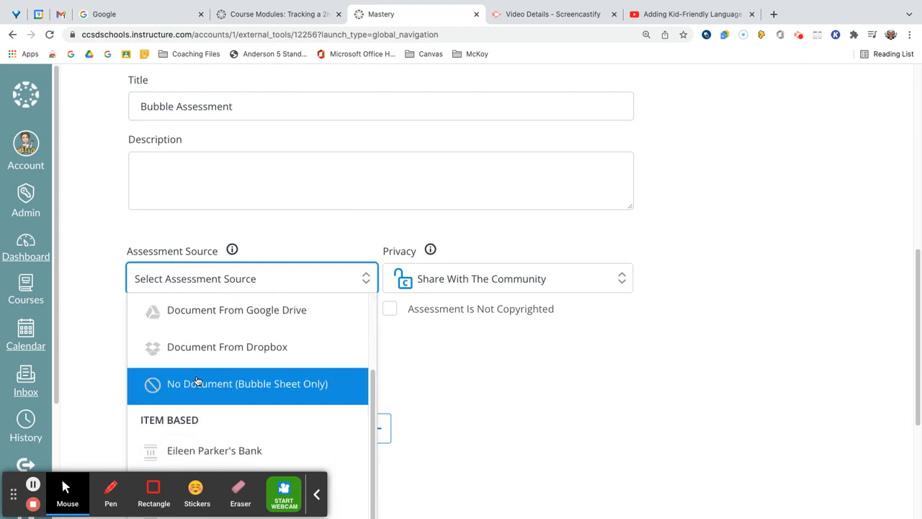
{"action": "left_click", "coordinate": [246, 386]}
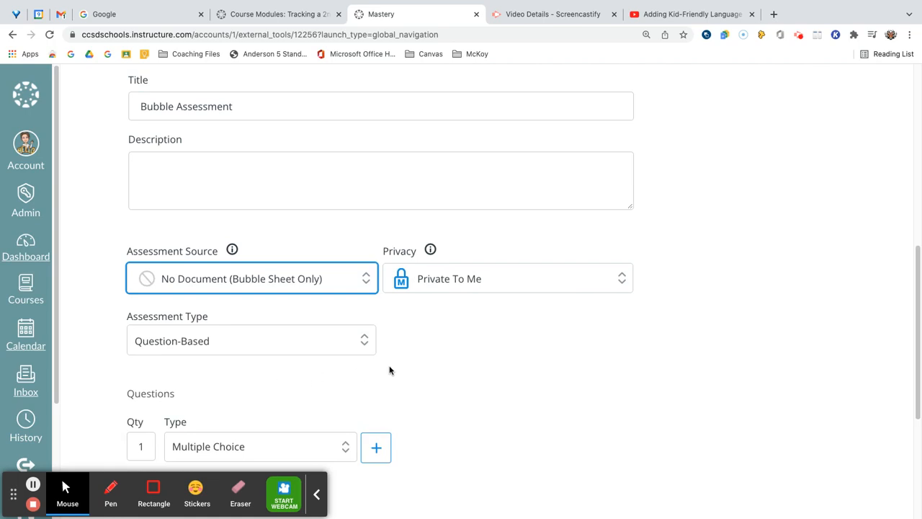
Add five multiple-choice questions to the Bubble Assessment.
{"action": "scroll", "coordinate": [381, 358], "scroll_direction": "down", "scroll_amount": 3}
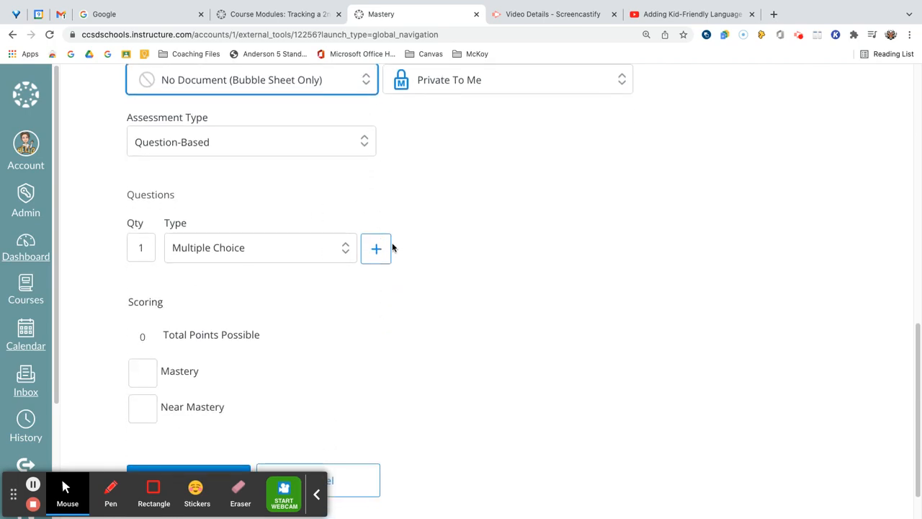
{"action": "left_click", "coordinate": [376, 248]}
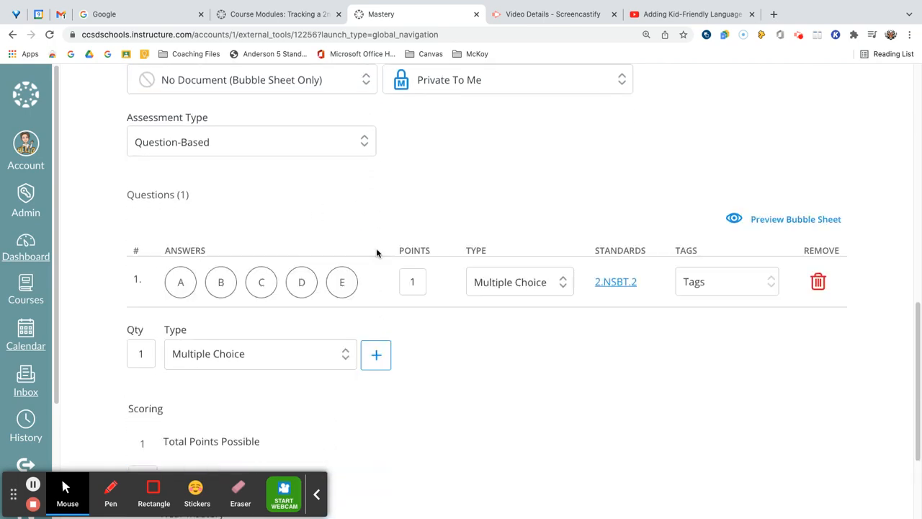
{"action": "left_click", "coordinate": [376, 358]}
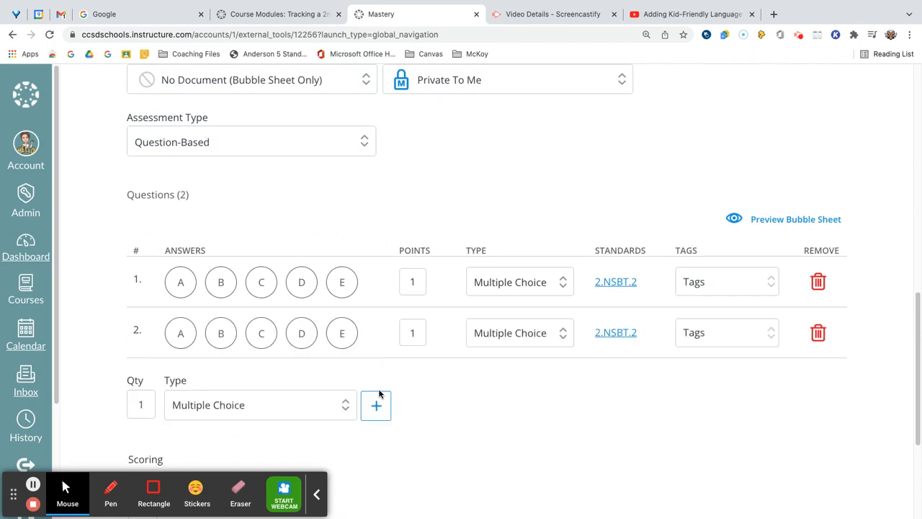
{"action": "left_click", "coordinate": [378, 402]}
{"action": "scroll", "coordinate": [379, 412], "scroll_direction": "down", "scroll_amount": 3}
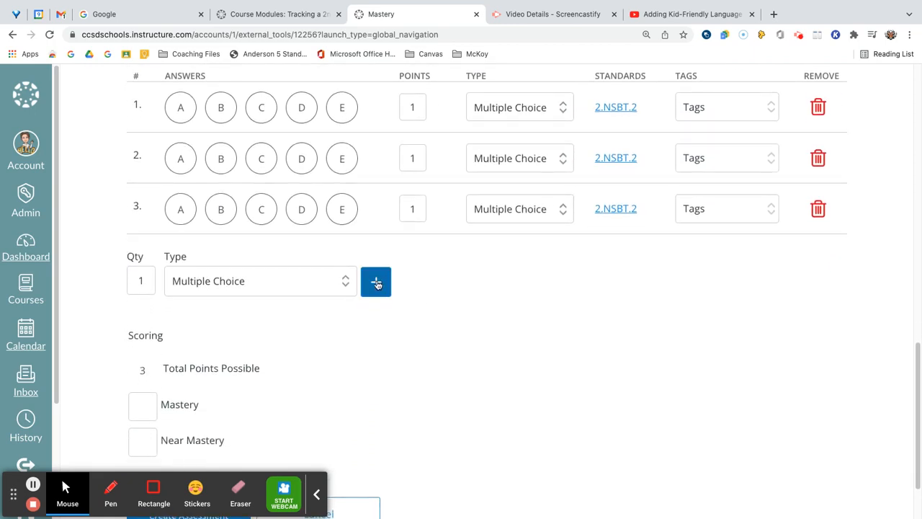
{"action": "left_click", "coordinate": [376, 281]}
{"action": "left_click", "coordinate": [376, 332]}
Set the correct answers for questions 1 to 5 to A, B, C, B and D, in order.
{"action": "scroll", "coordinate": [449, 320], "scroll_direction": "up", "scroll_amount": 3}
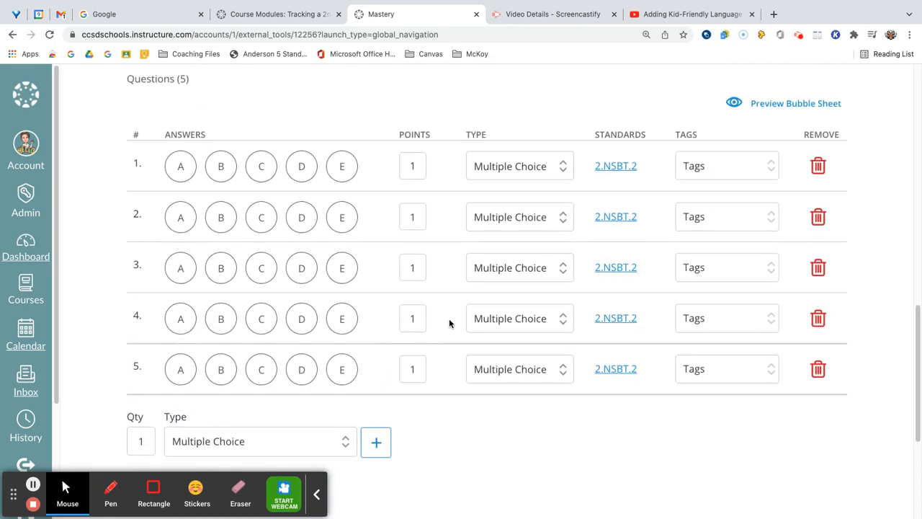
{"action": "left_click", "coordinate": [184, 213]}
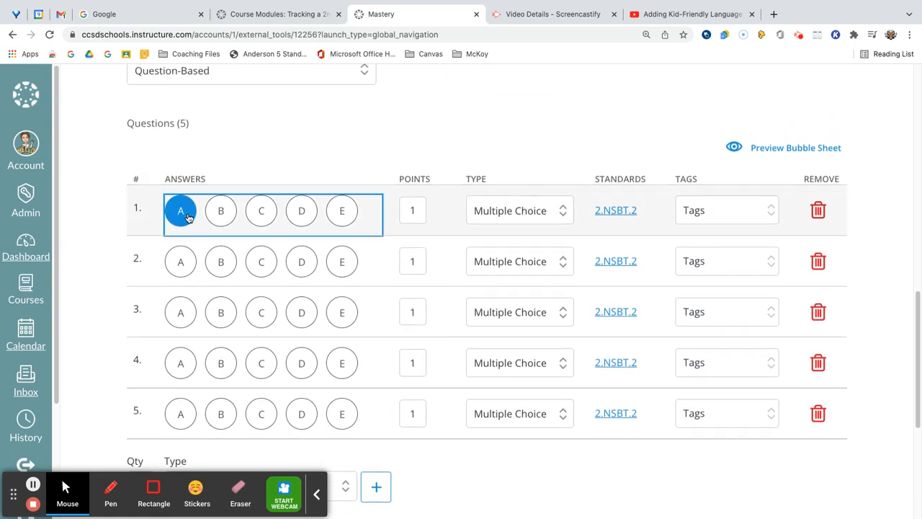
{"action": "left_click", "coordinate": [220, 261]}
{"action": "left_click", "coordinate": [263, 309]}
{"action": "left_click", "coordinate": [223, 363]}
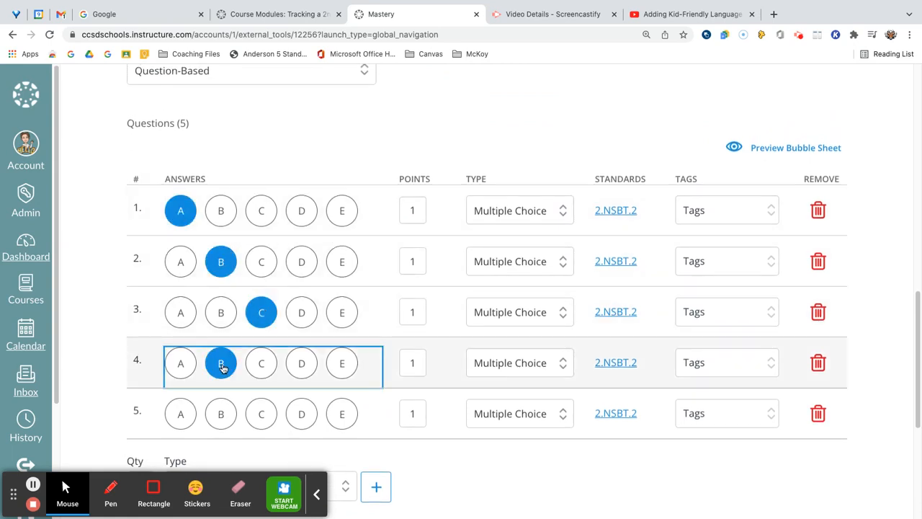
{"action": "left_click", "coordinate": [302, 416]}
Tag questions 1 and 2 with the district tag Basic.
{"action": "scroll", "coordinate": [551, 493], "scroll_direction": "down", "scroll_amount": 2}
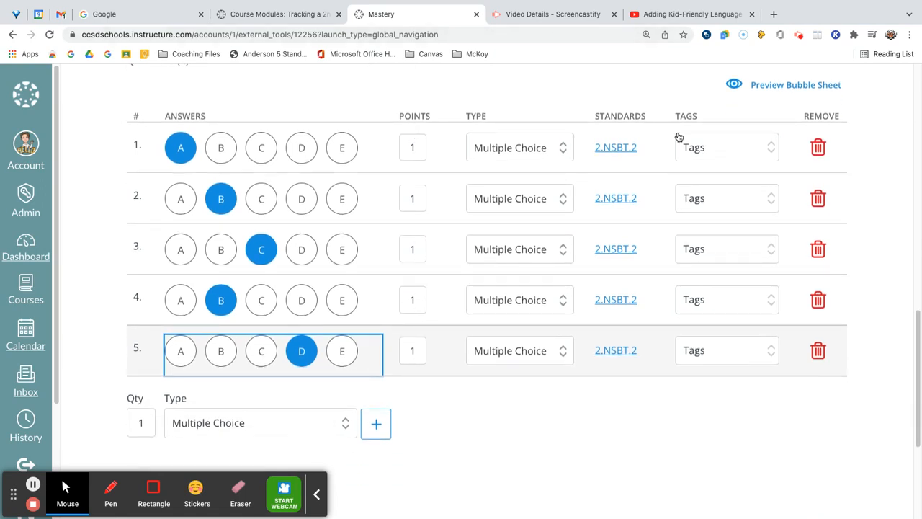
{"action": "left_click", "coordinate": [744, 147]}
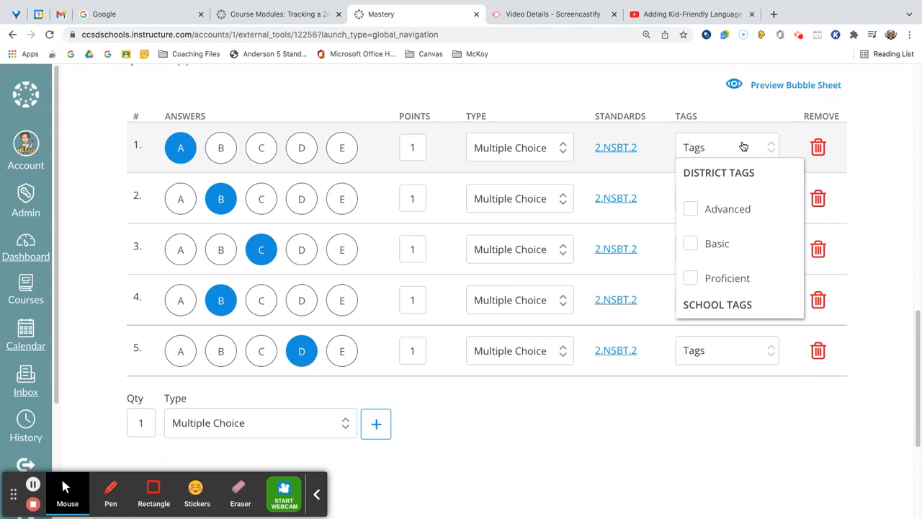
{"action": "left_click", "coordinate": [693, 243]}
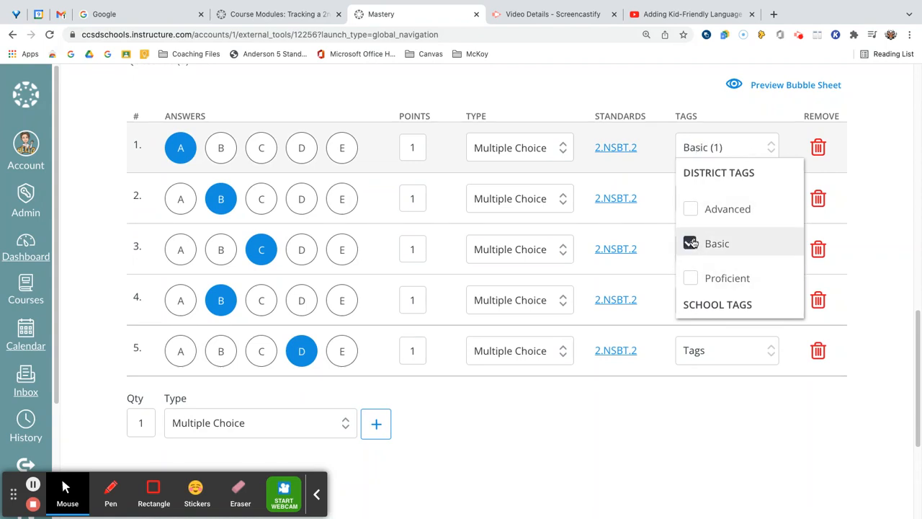
{"action": "left_click", "coordinate": [758, 402]}
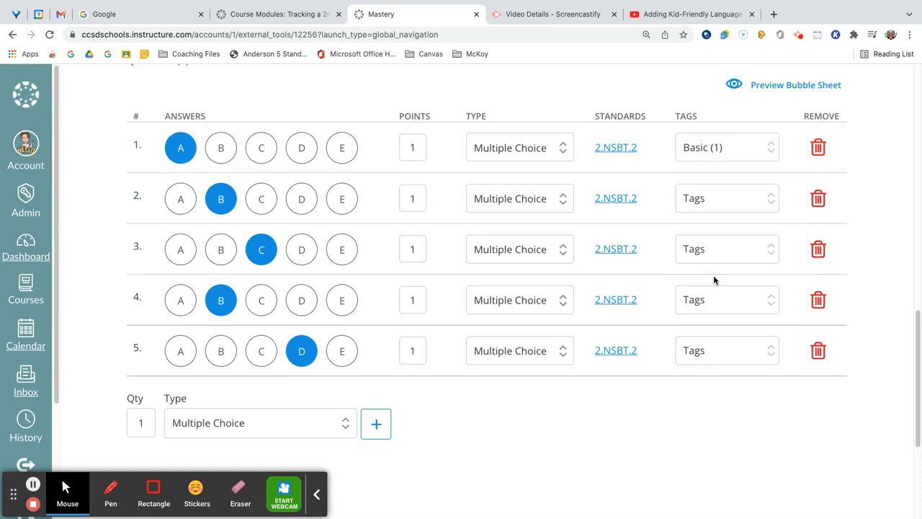
{"action": "left_click", "coordinate": [722, 193]}
{"action": "left_click", "coordinate": [690, 294]}
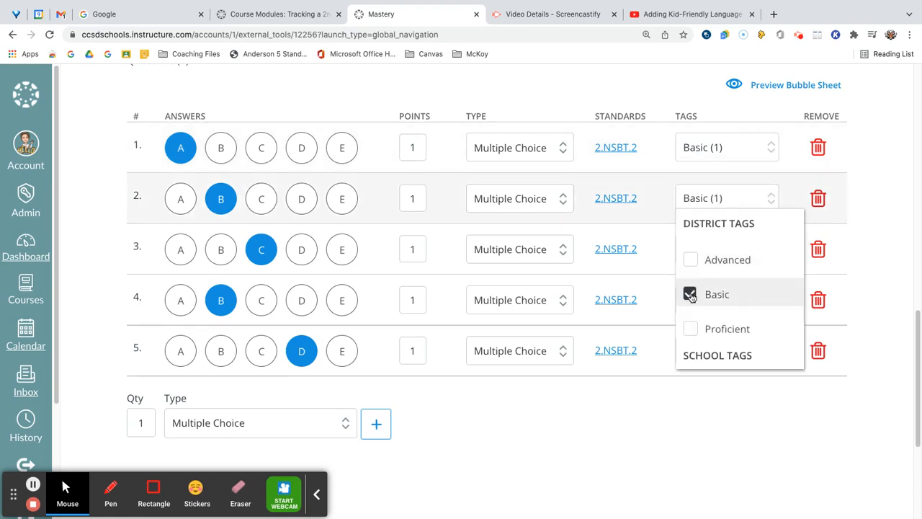
{"action": "left_click", "coordinate": [725, 413]}
Tag questions 3 and 4 with the district tag Proficient.
{"action": "left_click", "coordinate": [726, 242]}
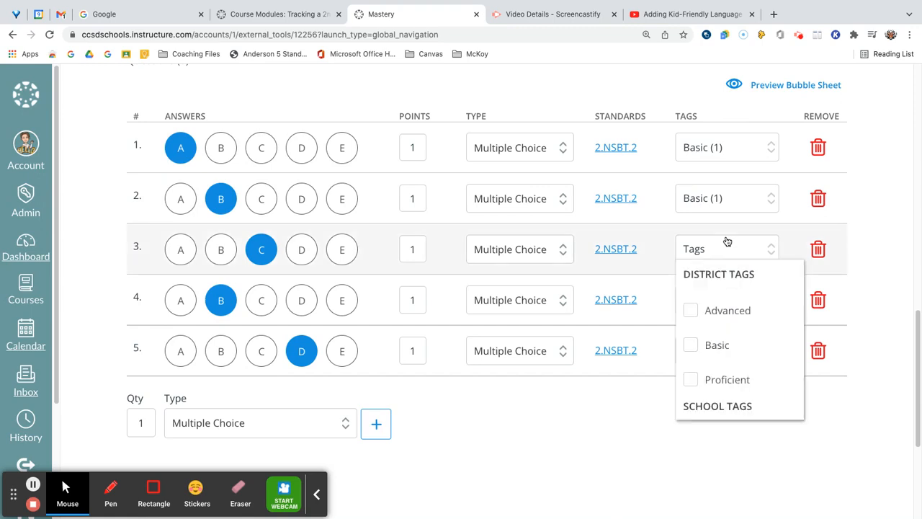
{"action": "left_click", "coordinate": [690, 379]}
{"action": "left_click", "coordinate": [742, 424]}
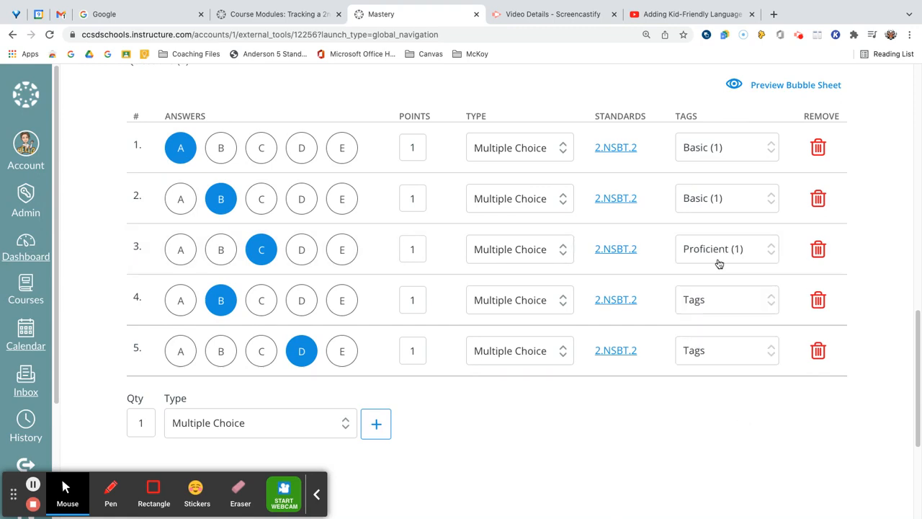
{"action": "left_click", "coordinate": [709, 301]}
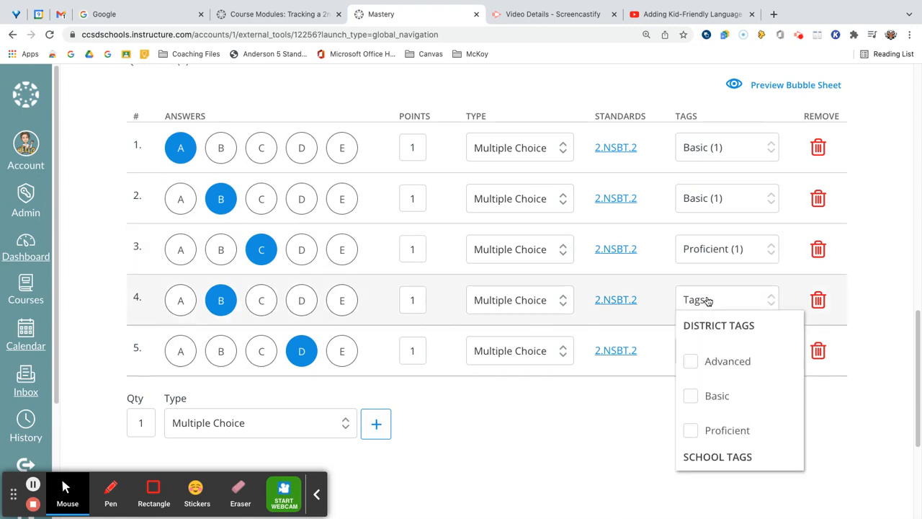
{"action": "left_click", "coordinate": [710, 445]}
{"action": "left_click", "coordinate": [709, 304]}
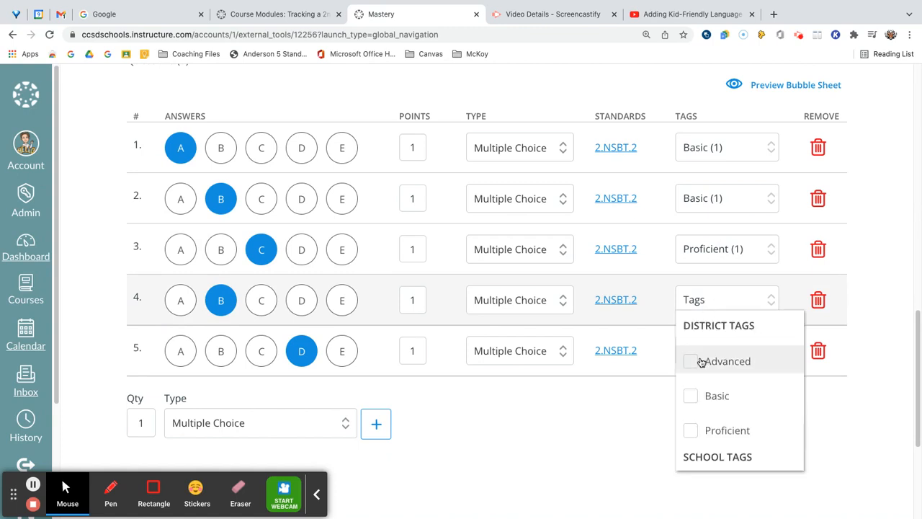
{"action": "left_click", "coordinate": [692, 430]}
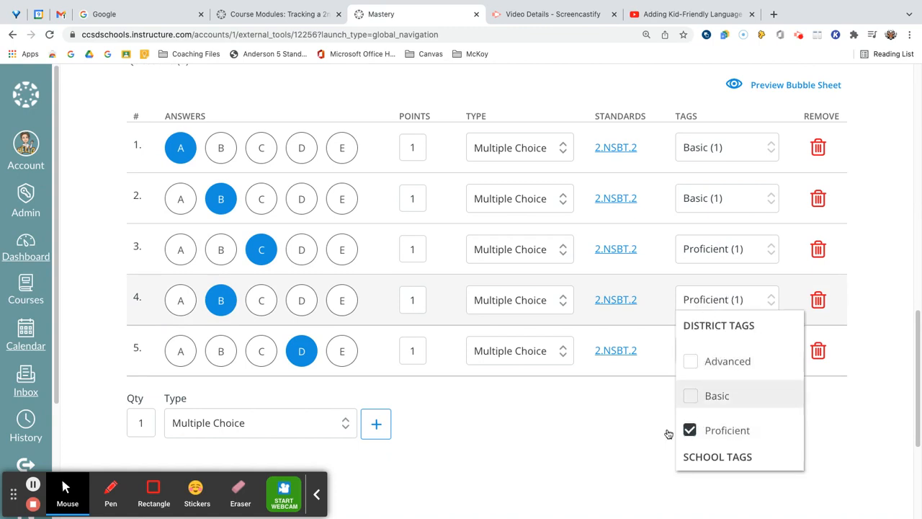
{"action": "left_click", "coordinate": [616, 461]}
Tag question 5 with the district tag Advanced.
{"action": "left_click", "coordinate": [724, 352]}
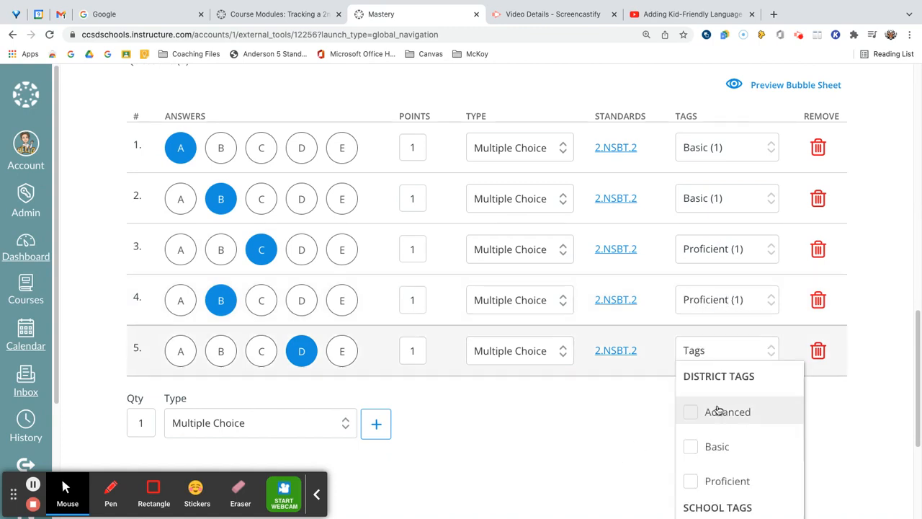
{"action": "left_click", "coordinate": [692, 414]}
{"action": "left_click", "coordinate": [623, 463]}
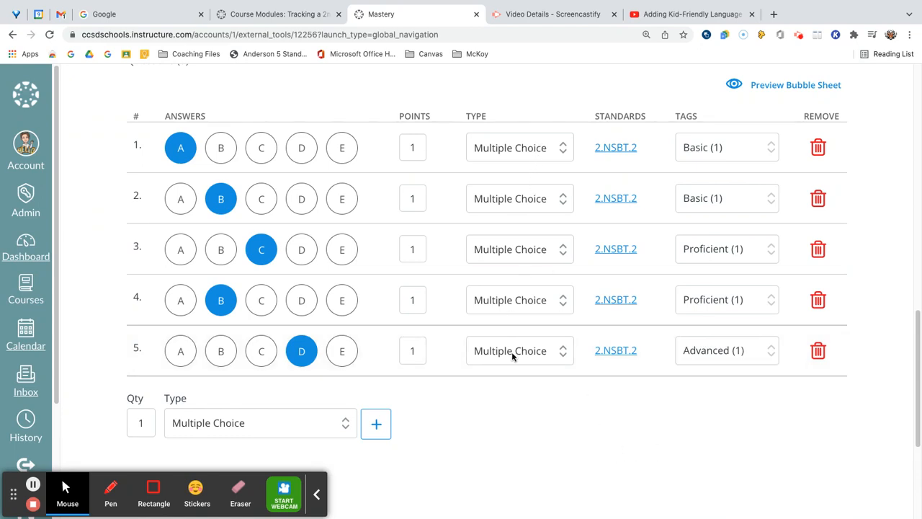
Set the mastery score to 4 and the near mastery score to 3, and create the assessment.
{"action": "scroll", "coordinate": [558, 404], "scroll_direction": "down", "scroll_amount": 3}
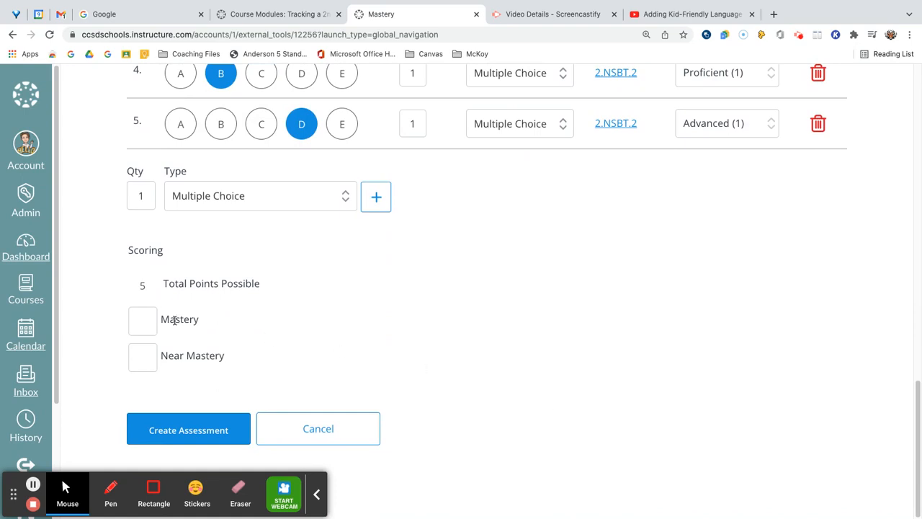
{"action": "left_click", "coordinate": [147, 319]}
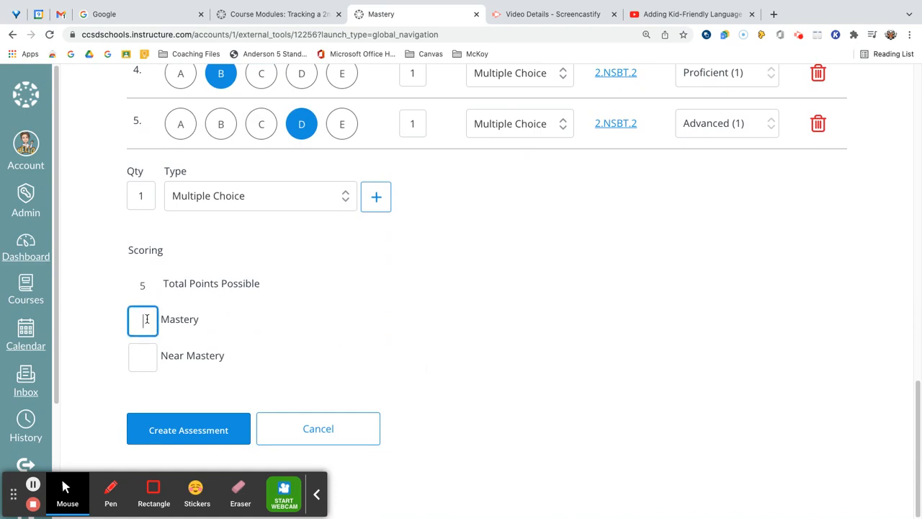
{"action": "left_click", "coordinate": [143, 357]}
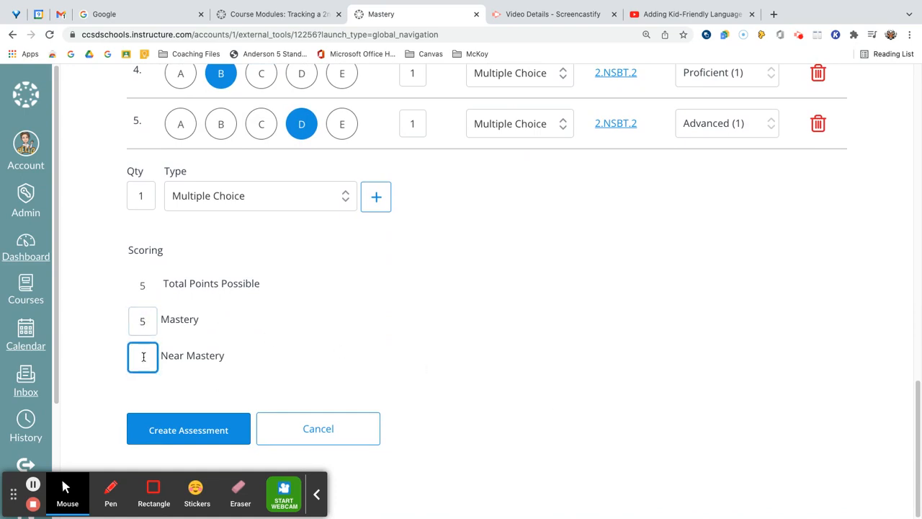
{"action": "left_click_drag", "start_coordinate": [147, 321], "coordinate": [127, 326]}
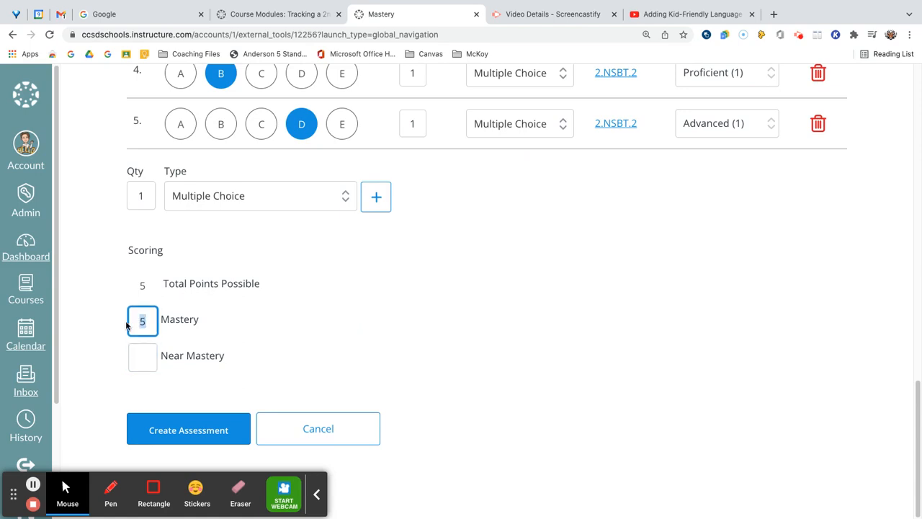
{"action": "type", "text": "4"}
{"action": "left_click", "coordinate": [147, 361]}
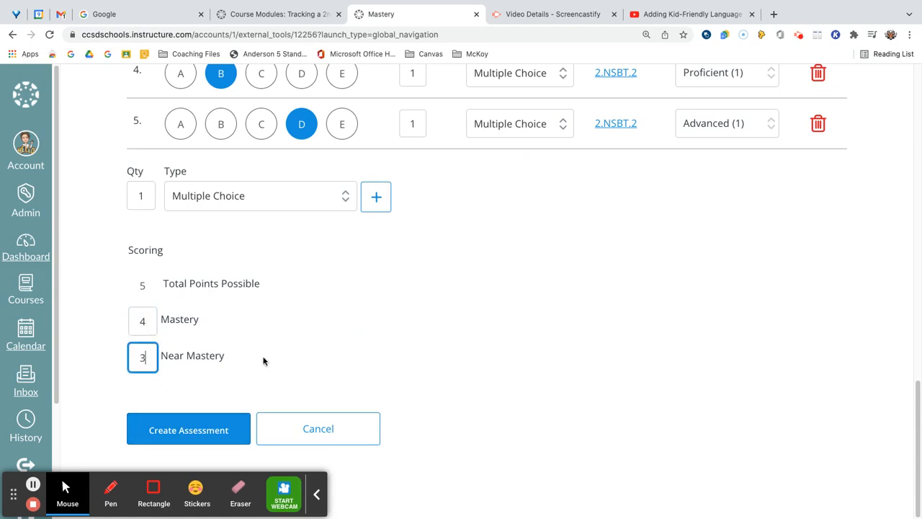
{"action": "left_click", "coordinate": [184, 429]}
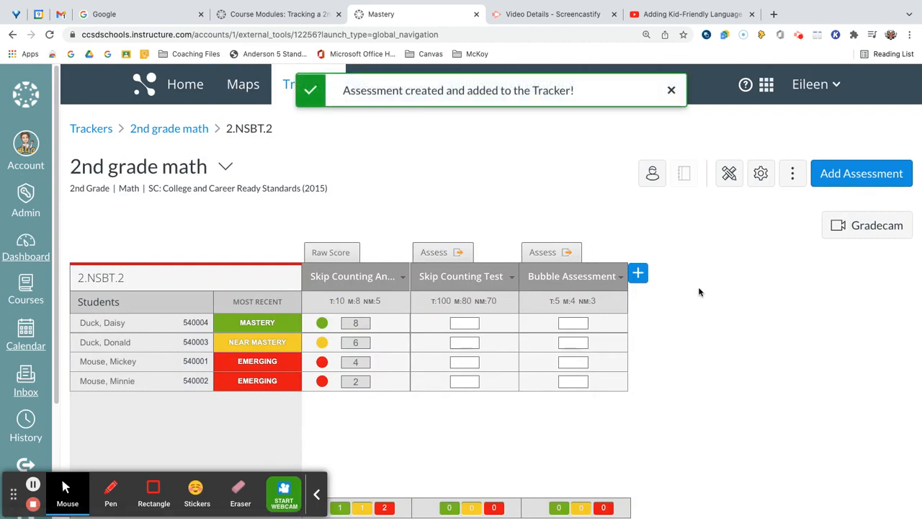
Open the bubble sheet print options for Bubble Assessment and look over the answer sheet layout.
{"action": "scroll", "coordinate": [703, 292], "scroll_direction": "down", "scroll_amount": 1}
{"action": "scroll", "coordinate": [697, 291], "scroll_direction": "up", "scroll_amount": 1}
{"action": "left_click", "coordinate": [537, 276]}
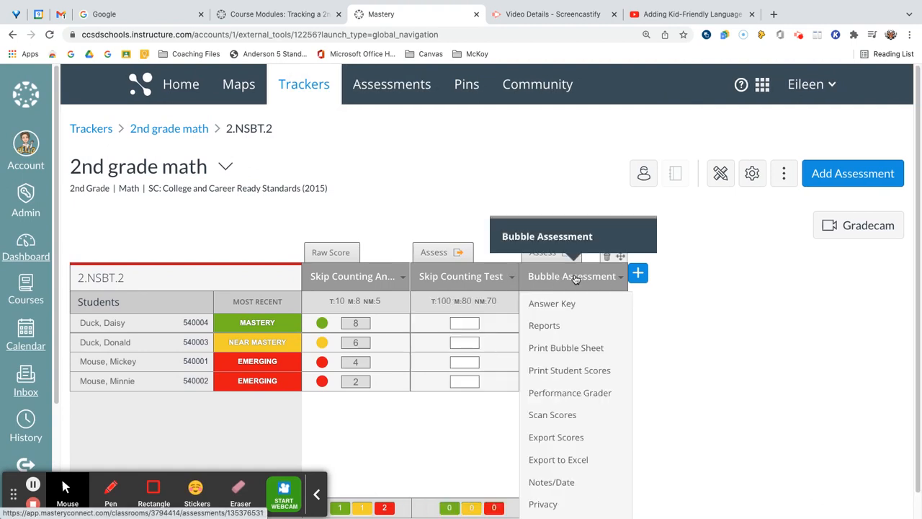
{"action": "left_click", "coordinate": [557, 348]}
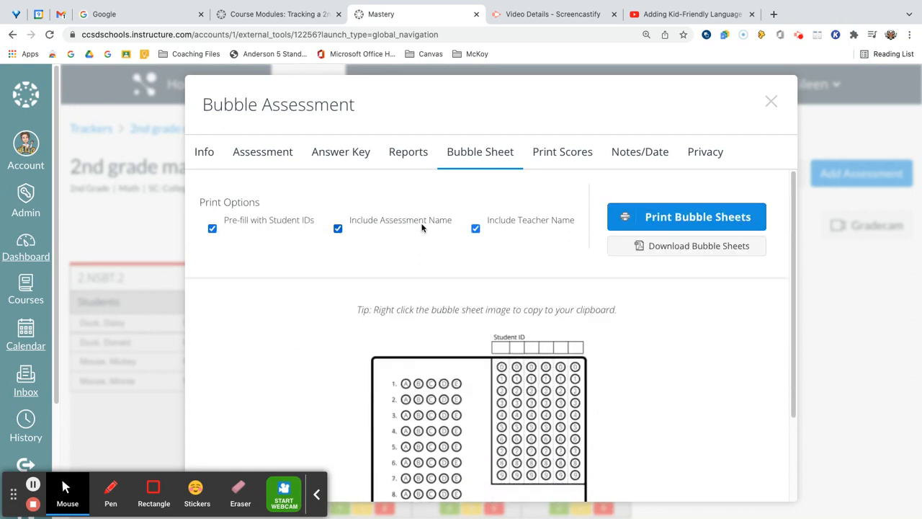
{"action": "scroll", "coordinate": [686, 396], "scroll_direction": "down", "scroll_amount": 3}
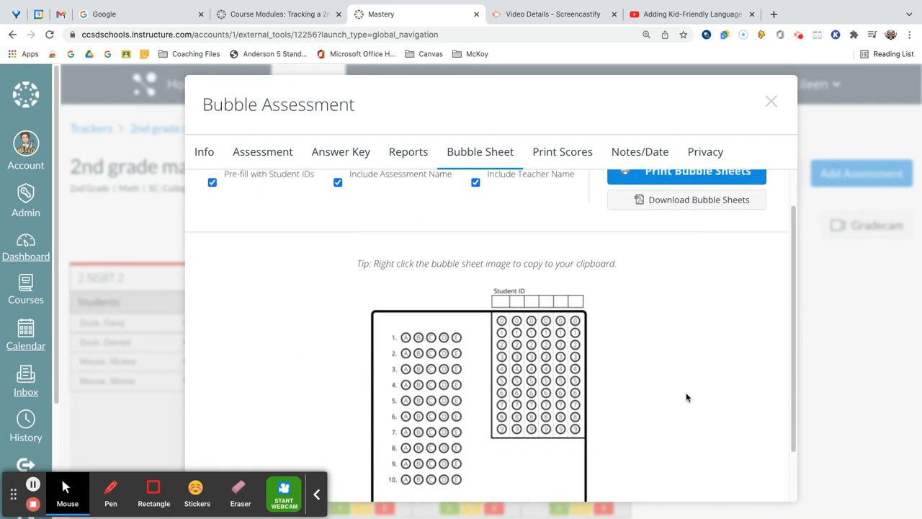
{"action": "scroll", "coordinate": [686, 397], "scroll_direction": "up", "scroll_amount": 3}
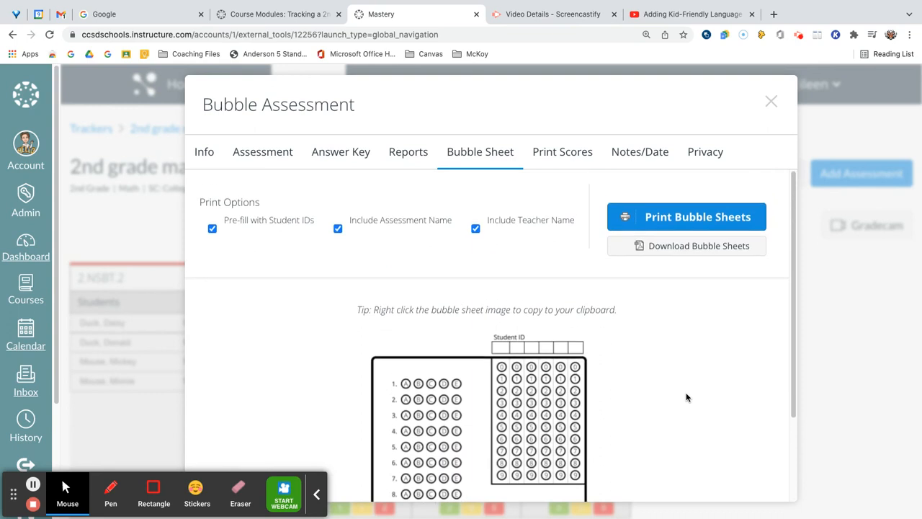
Preview the printout of the students' bubble sheets, then cancel printing and close the Bubble Assessment details.
{"action": "left_click", "coordinate": [679, 220]}
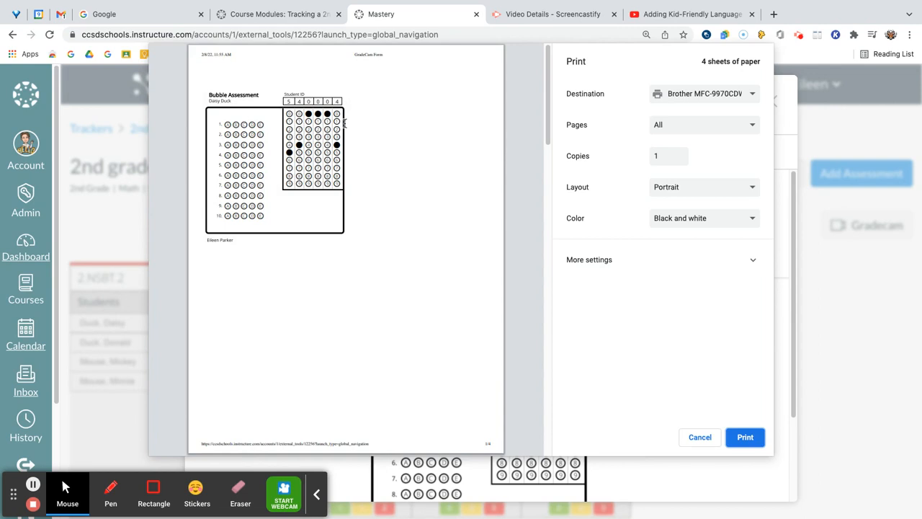
{"action": "key", "text": "ctrl+plus"}
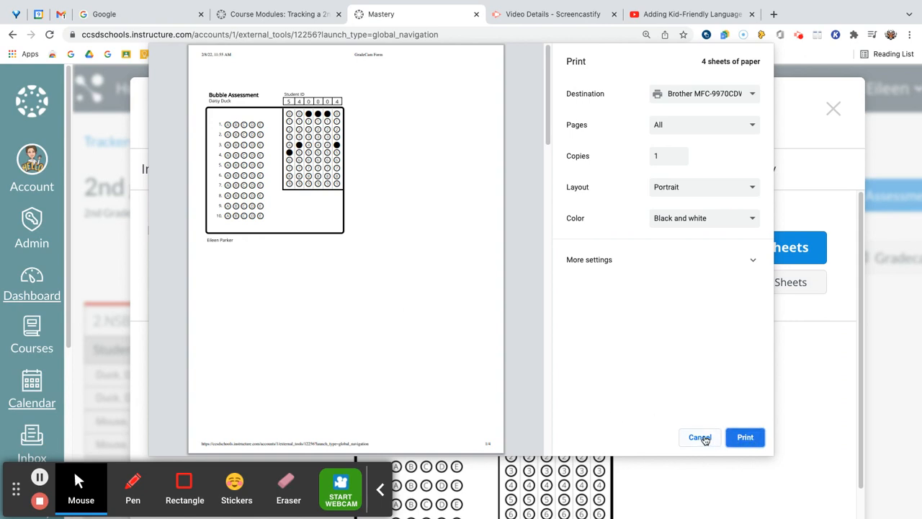
{"action": "left_click", "coordinate": [703, 438]}
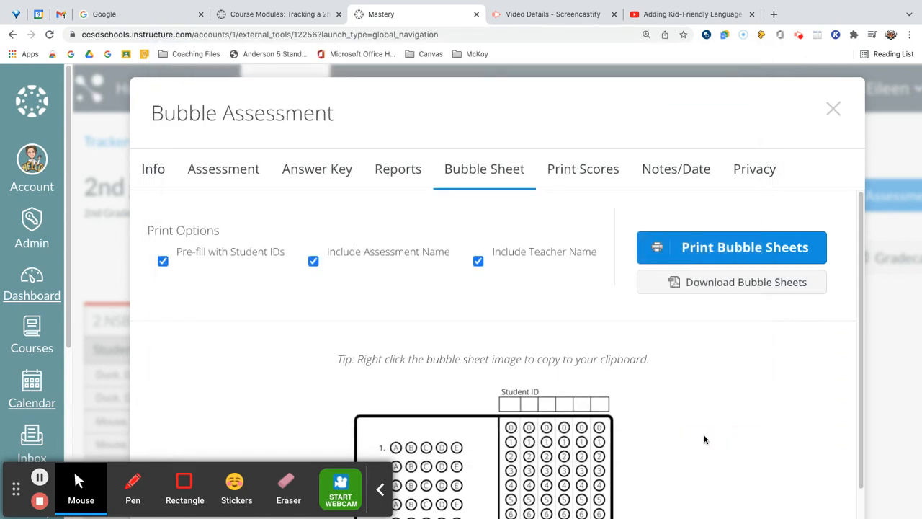
{"action": "scroll", "coordinate": [705, 439], "scroll_direction": "down", "scroll_amount": 3}
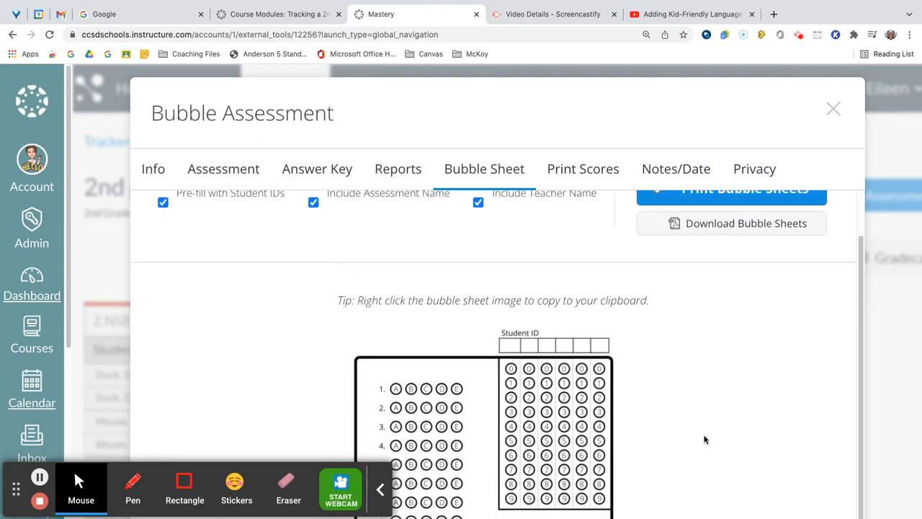
{"action": "scroll", "coordinate": [705, 436], "scroll_direction": "up", "scroll_amount": 3}
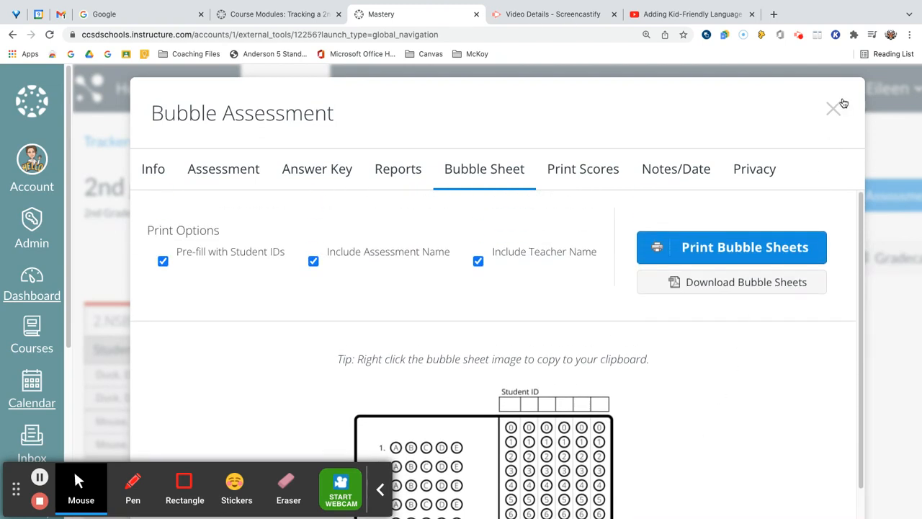
{"action": "left_click", "coordinate": [833, 111]}
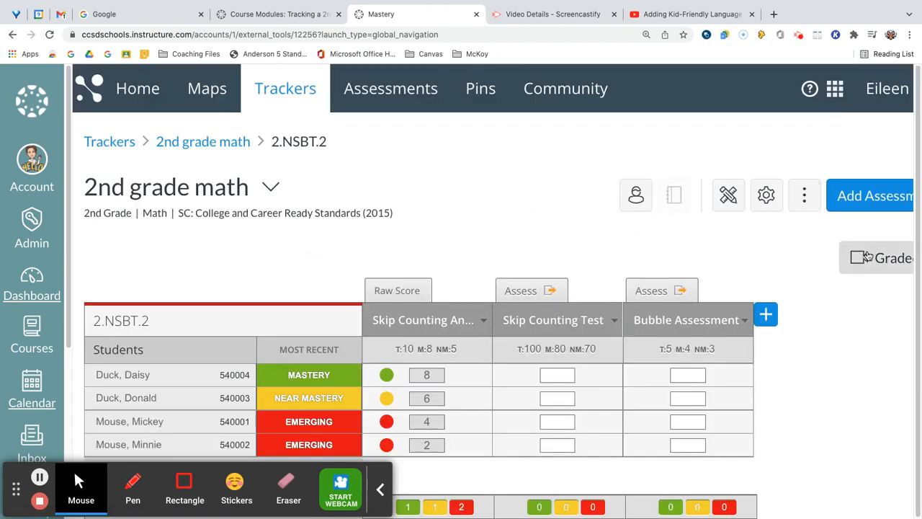
Open the Gradecam scanner for the 2.NSBT.2 assessments.
{"action": "left_click", "coordinate": [883, 259]}
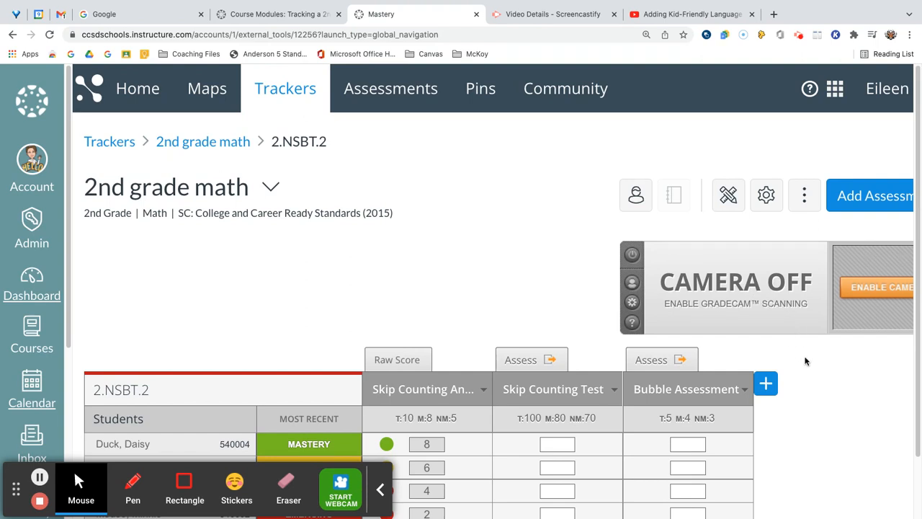
{"action": "key", "text": "ctrl+minus"}
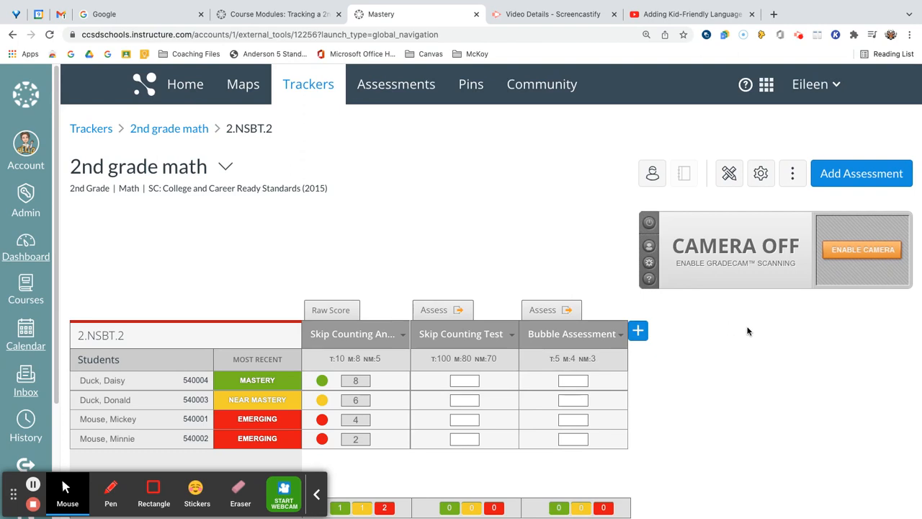
Review the available options for Skip Counting Analog Assessment, Skip Counting Test and Bubble Assessment.
{"action": "left_click", "coordinate": [350, 336]}
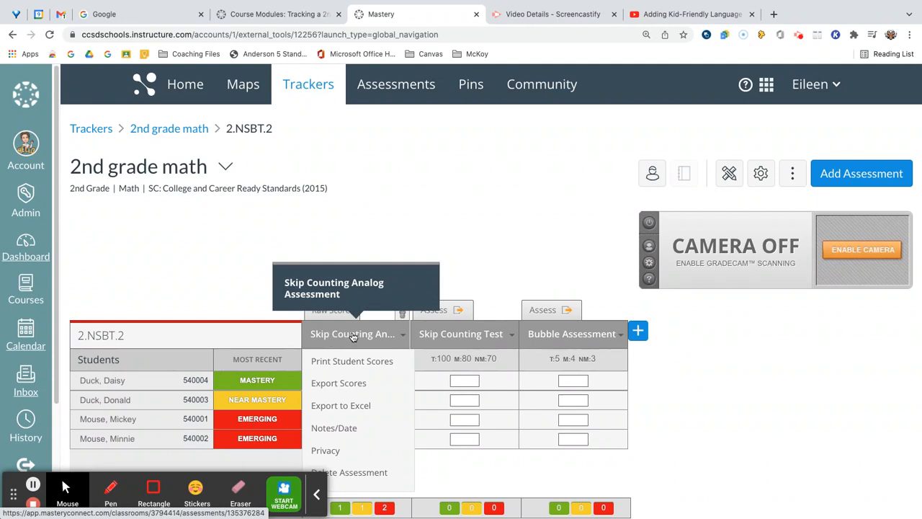
{"action": "left_click", "coordinate": [467, 336]}
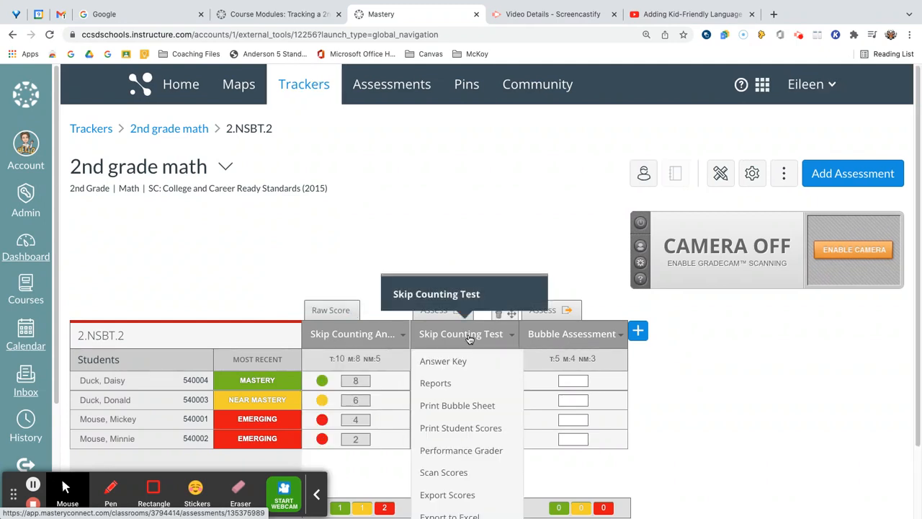
{"action": "left_click", "coordinate": [578, 335]}
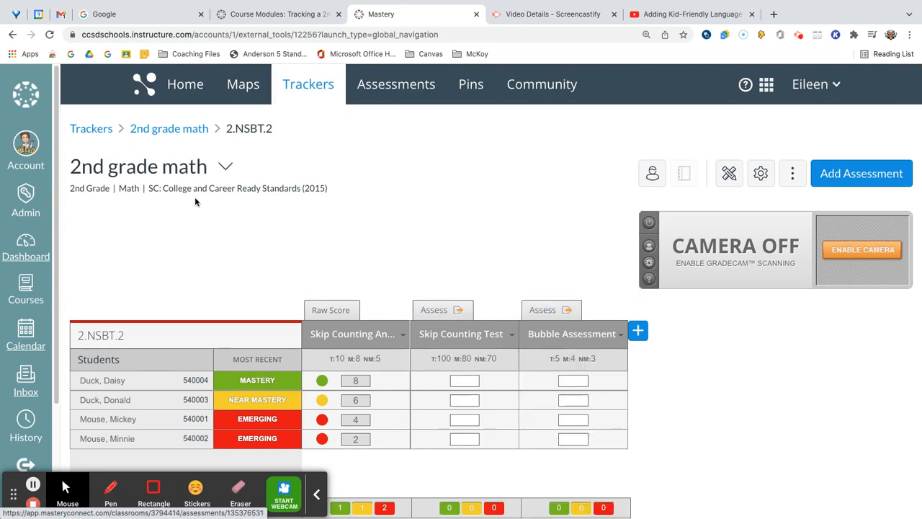
Return to the full 2nd grade math tracker and view the options available for standard 2.NSBT.2.
{"action": "left_click", "coordinate": [169, 130]}
{"action": "left_click", "coordinate": [351, 237]}
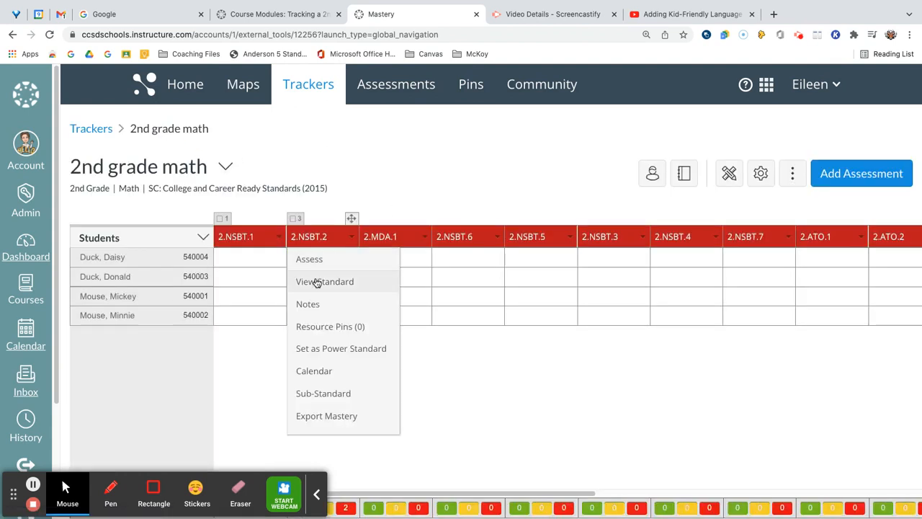
{"action": "left_click", "coordinate": [257, 397]}
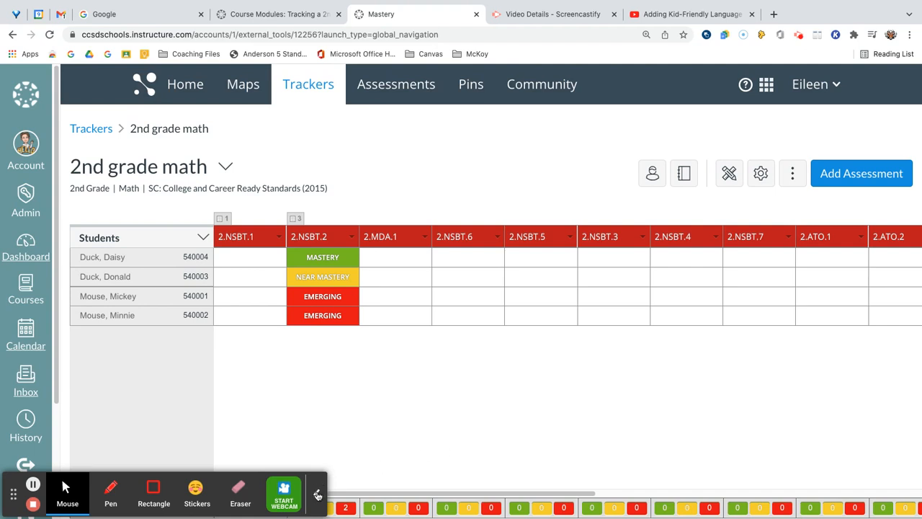
{"action": "left_click", "coordinate": [317, 494]}
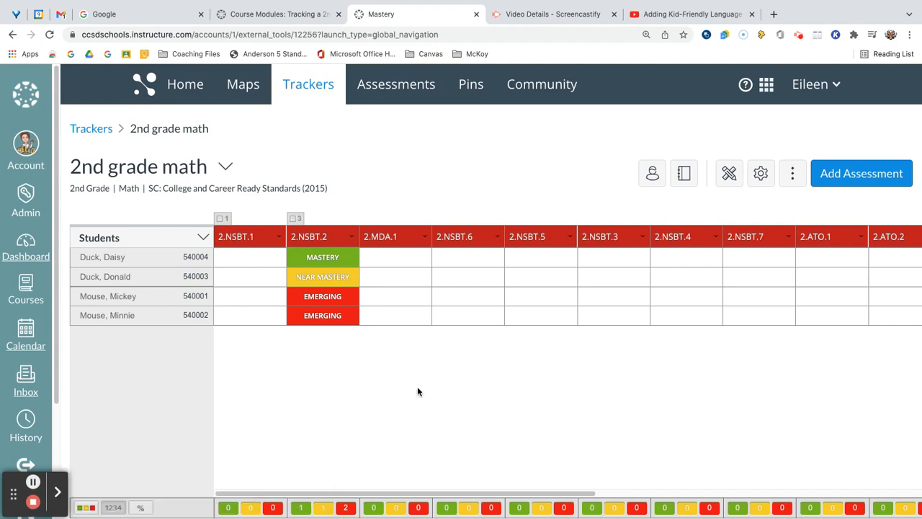